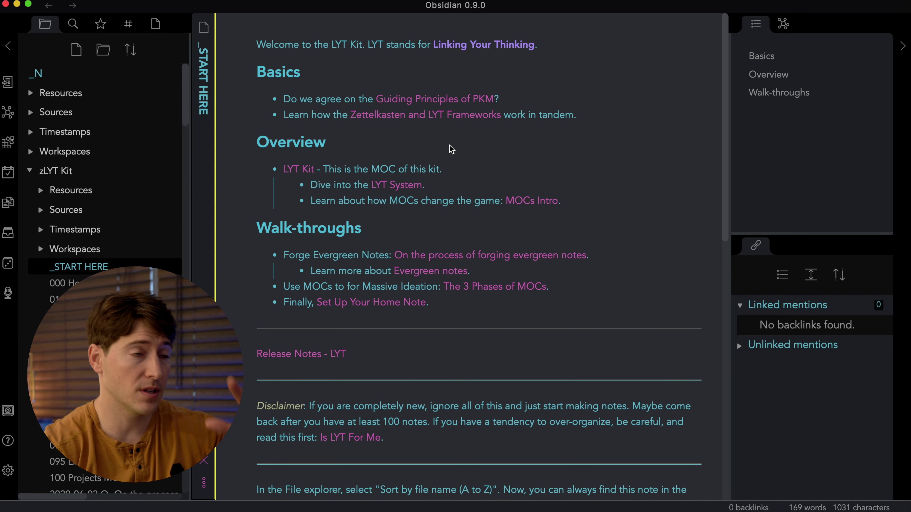
Hide both side panes and open the whole vault's graph view, centred in the window.
left_click(903, 46)
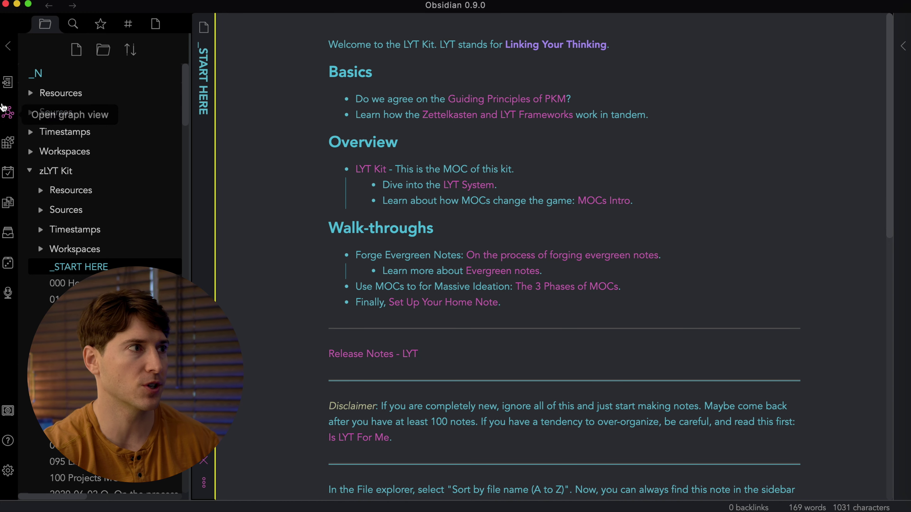
left_click(8, 114)
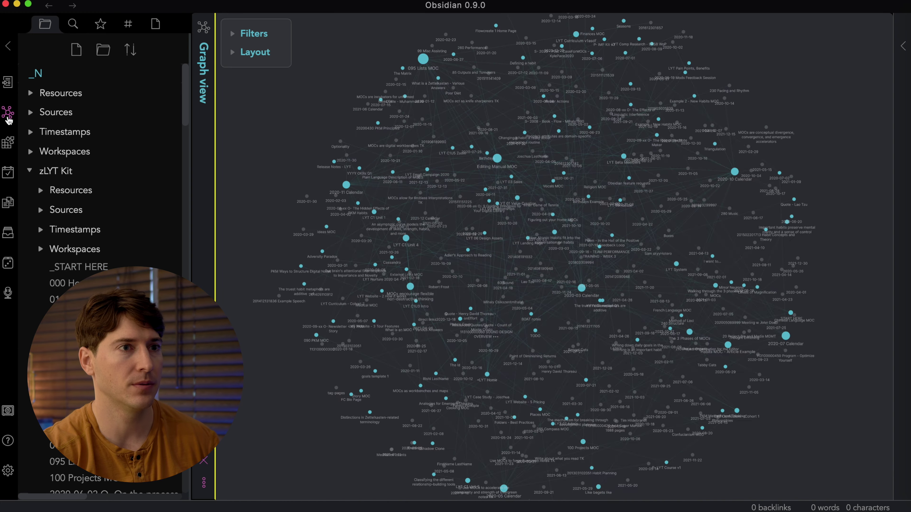
left_click(7, 46)
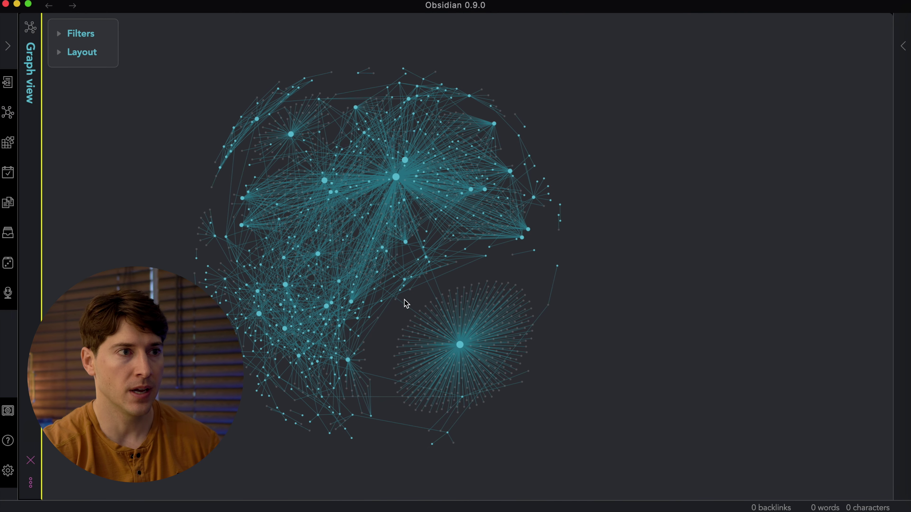
left_click_drag(406, 303, 512, 305)
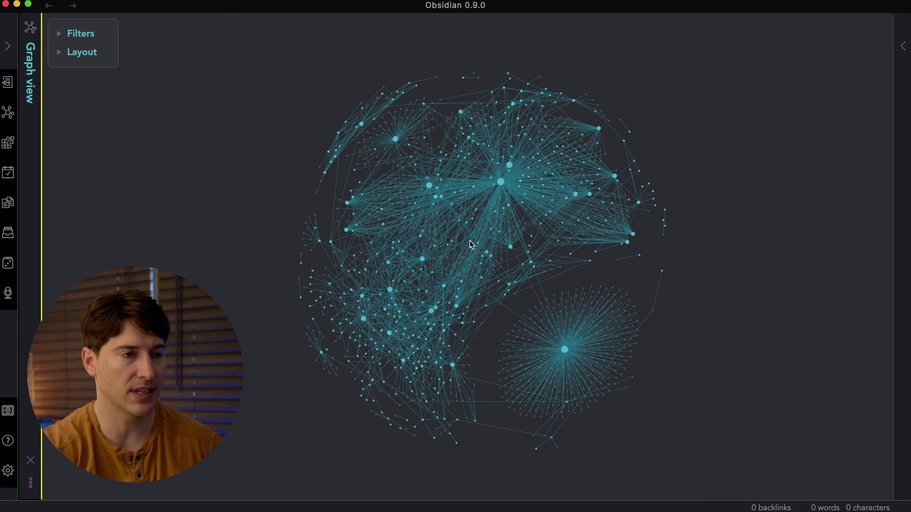
scroll(472, 245, "up", 3)
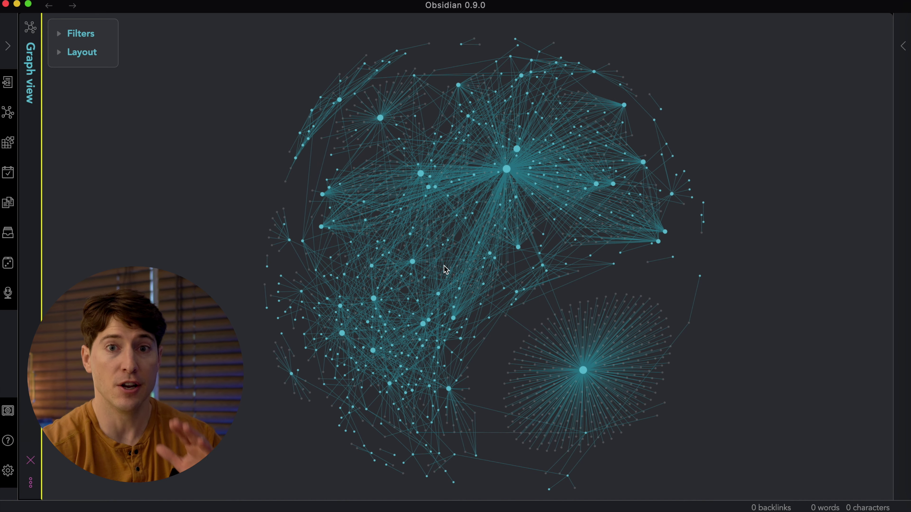
Expand the graph's Filters and Layout settings and place the cursor in the search field.
left_click(57, 35)
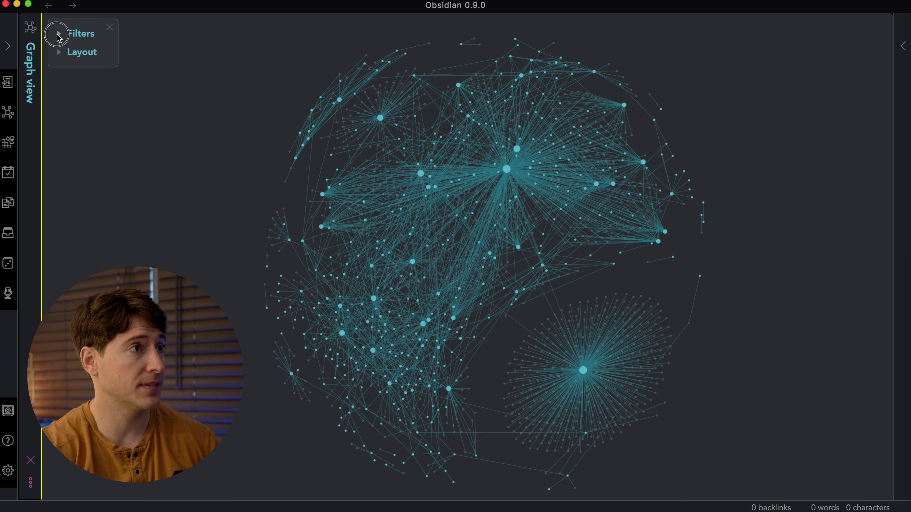
left_click(60, 223)
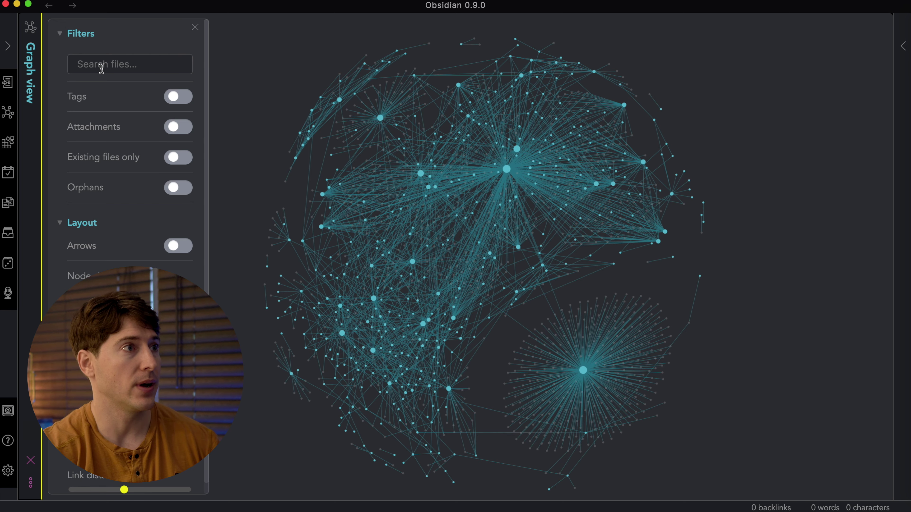
left_click(103, 67)
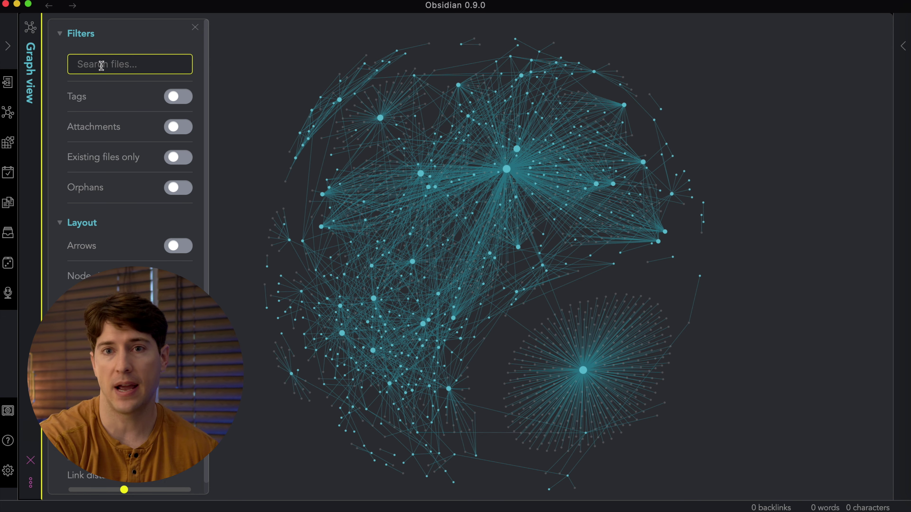
Filter the graph by the search term 'linking' and zoom in to inspect the matches.
type("l")
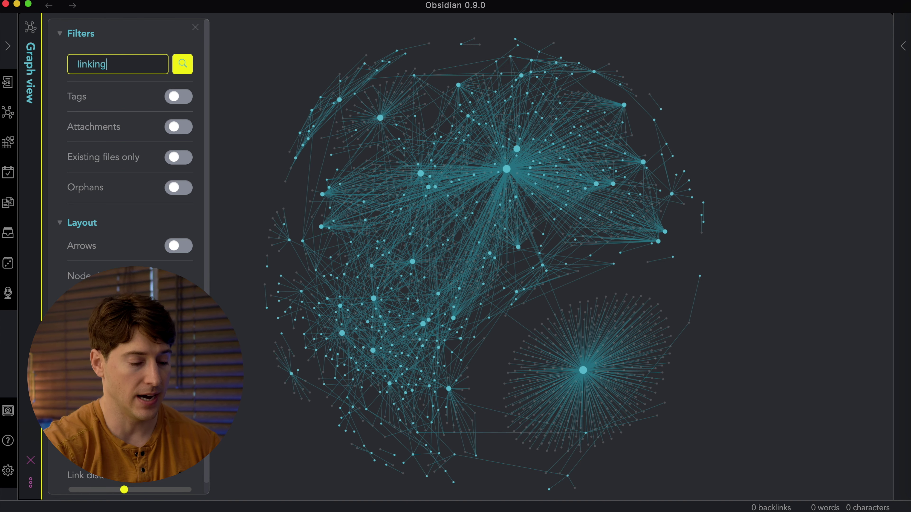
type("inking")
key("Return")
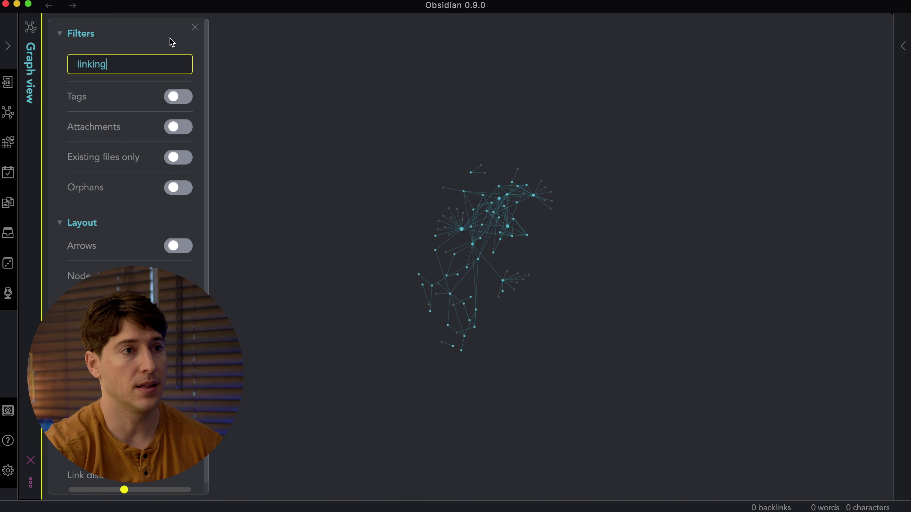
scroll(458, 262, "up", 5)
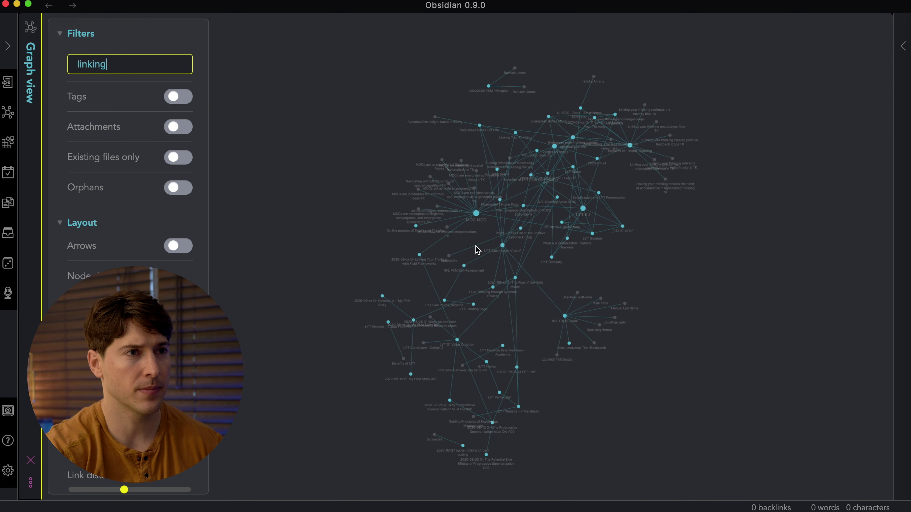
scroll(475, 252, "up", 3)
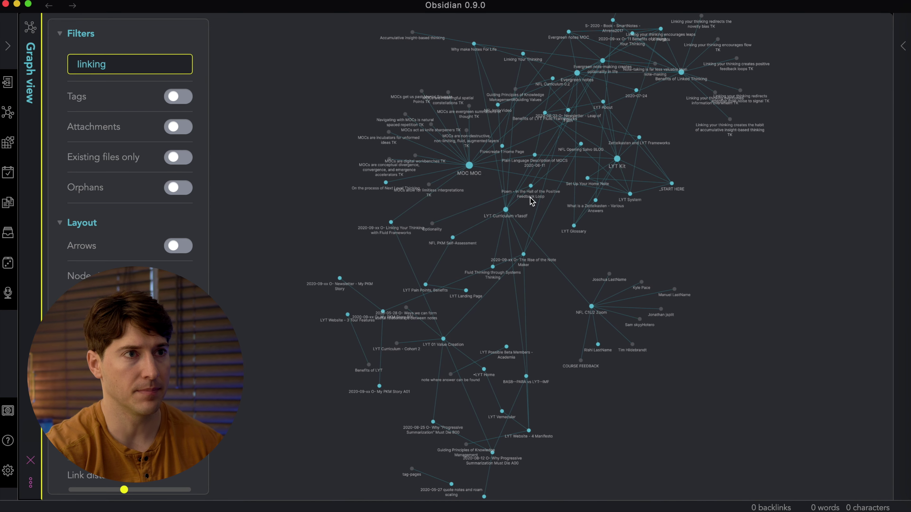
scroll(522, 221, "up", 3)
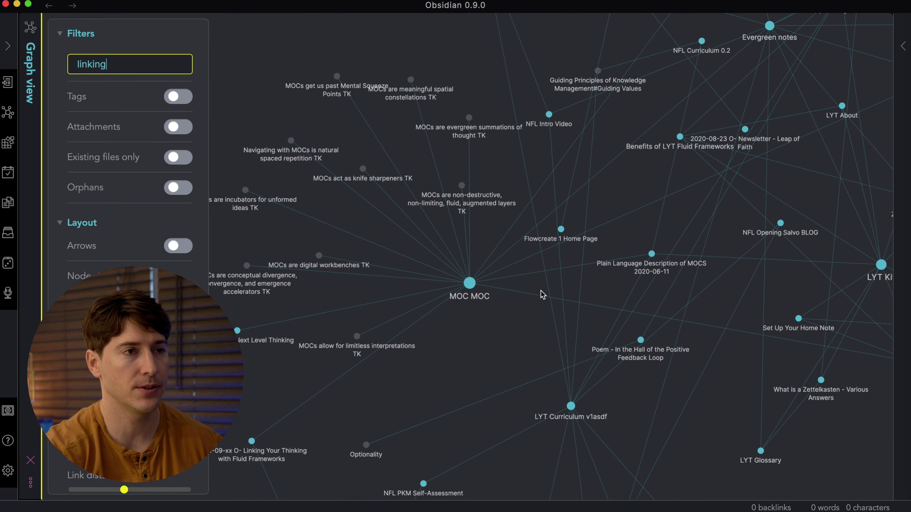
scroll(530, 306, "down", 3)
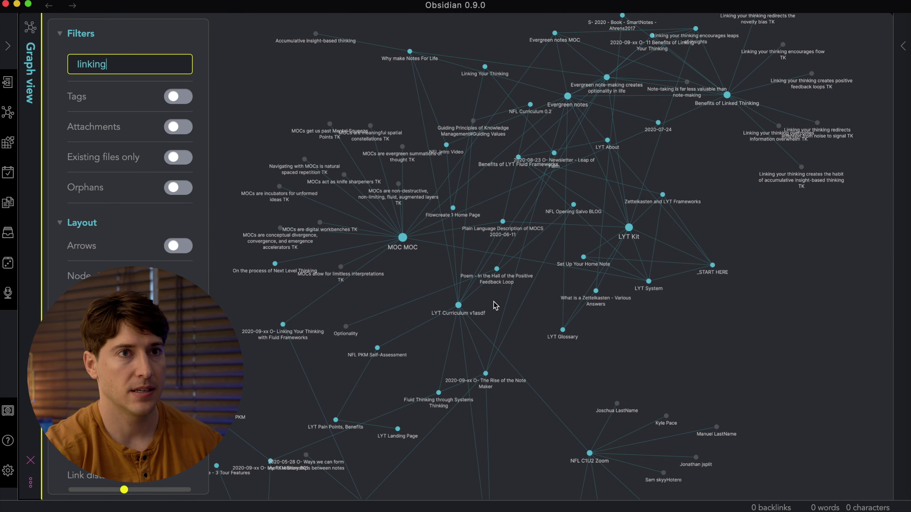
scroll(490, 363, "down", 3)
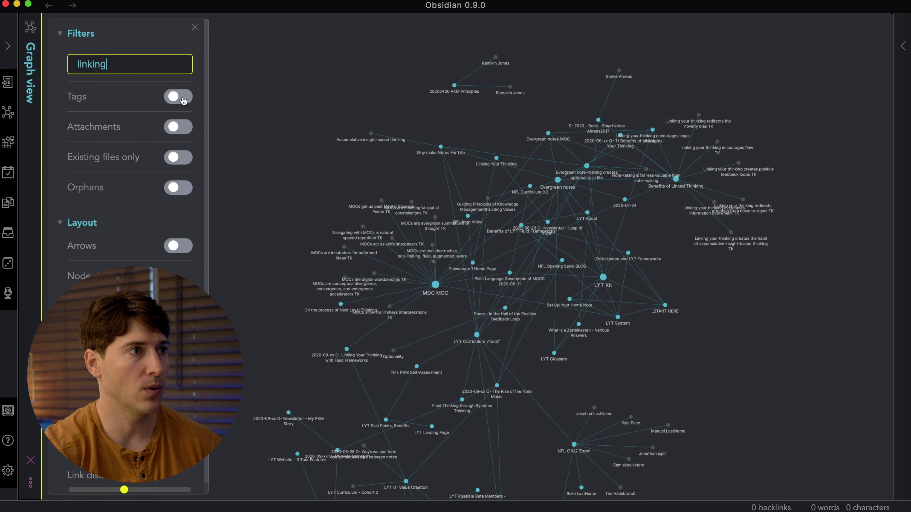
left_click(82, 103)
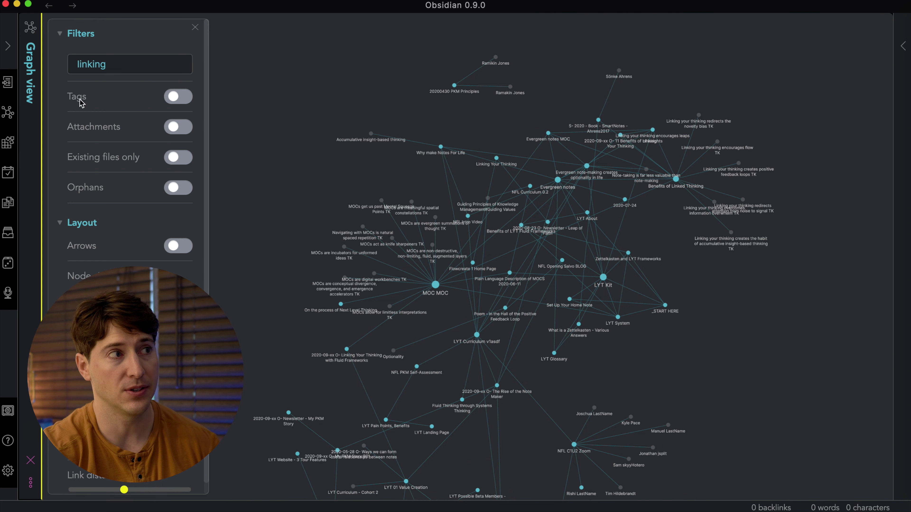
Turn on Tags, Attachments, Existing files only and Orphans in the graph filters.
left_click(178, 97)
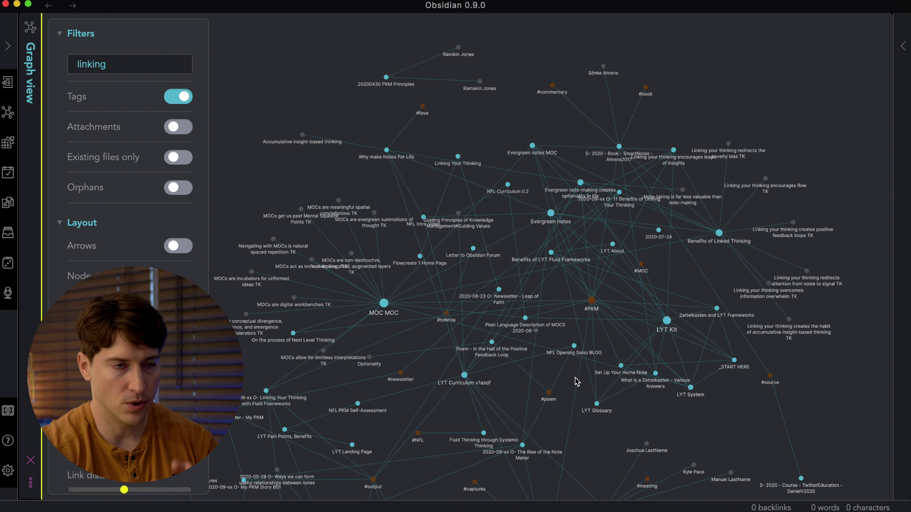
left_click(188, 132)
left_click(184, 131)
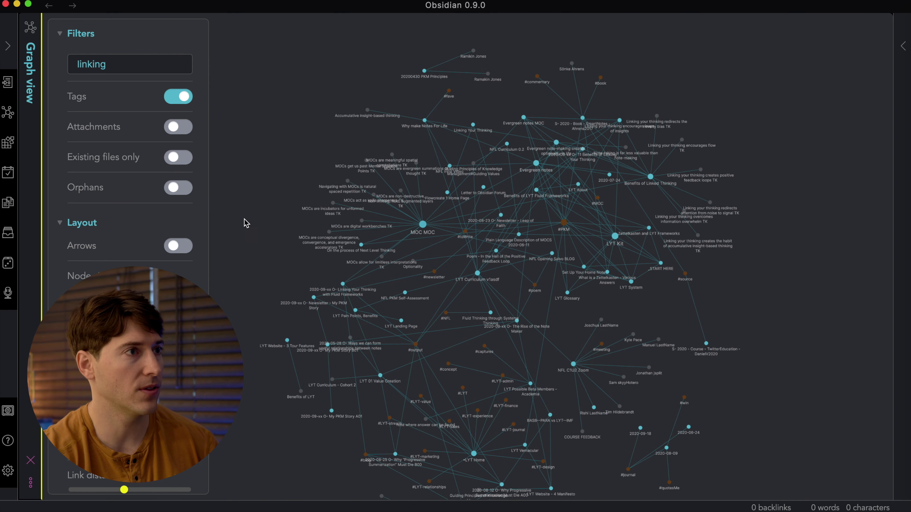
left_click(178, 133)
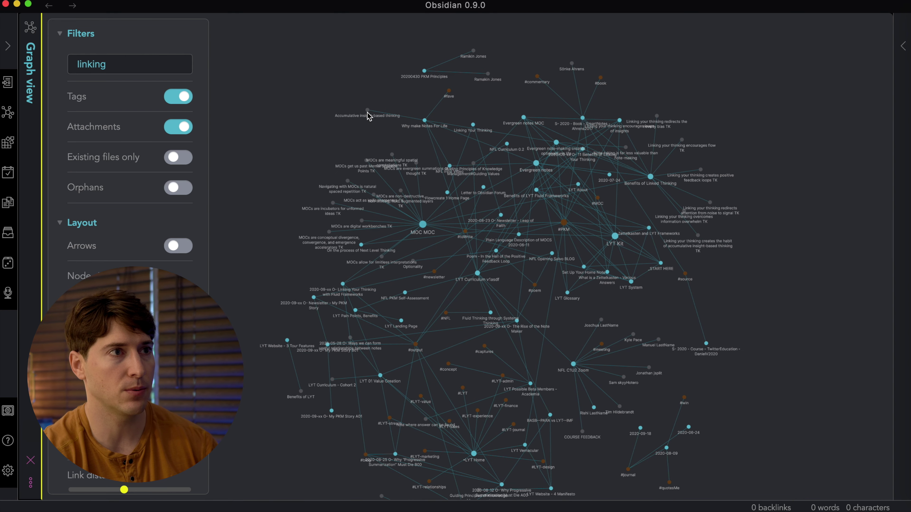
left_click(182, 160)
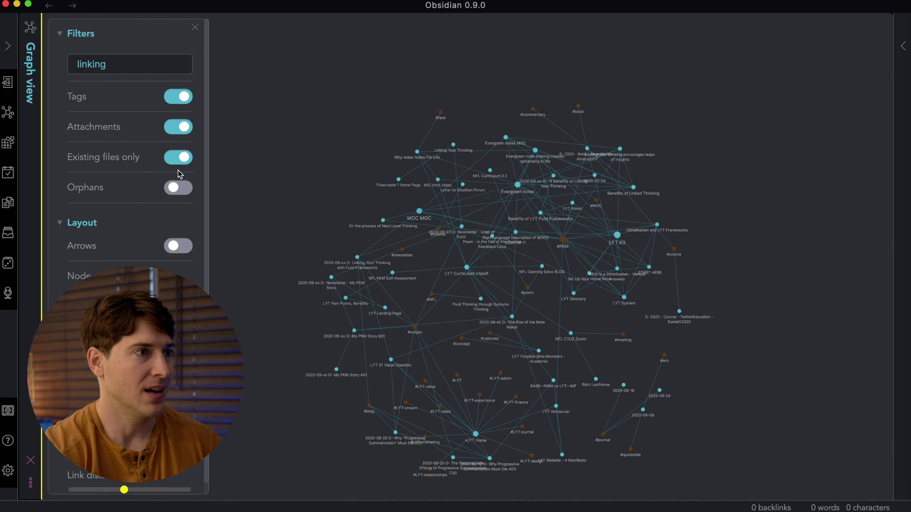
left_click(182, 189)
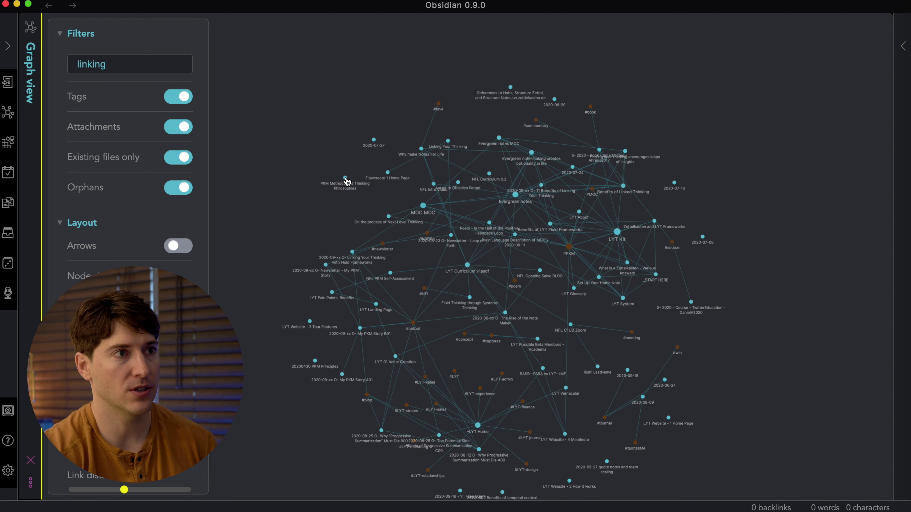
Move the PKM Methods and Thinking Philosophies node aside, recentre the graph, and turn on link arrows.
left_click_drag(346, 181, 283, 163)
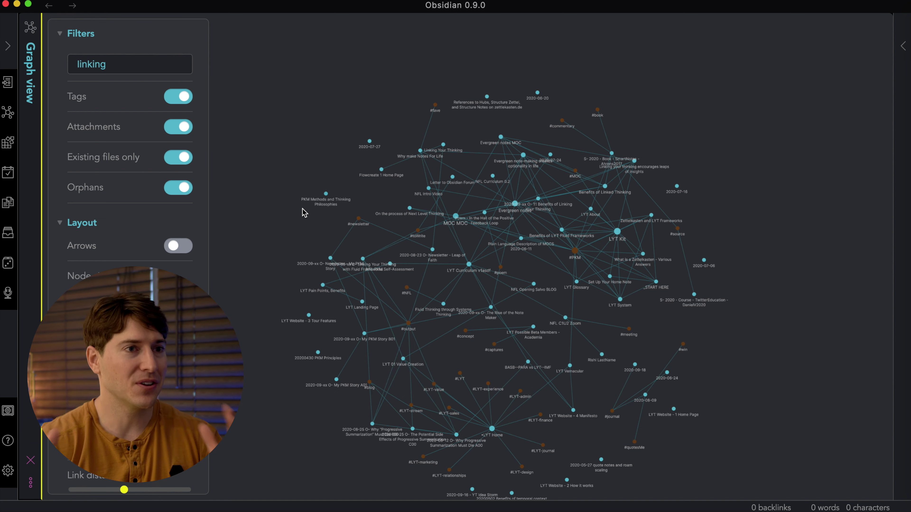
left_click_drag(482, 282, 505, 244)
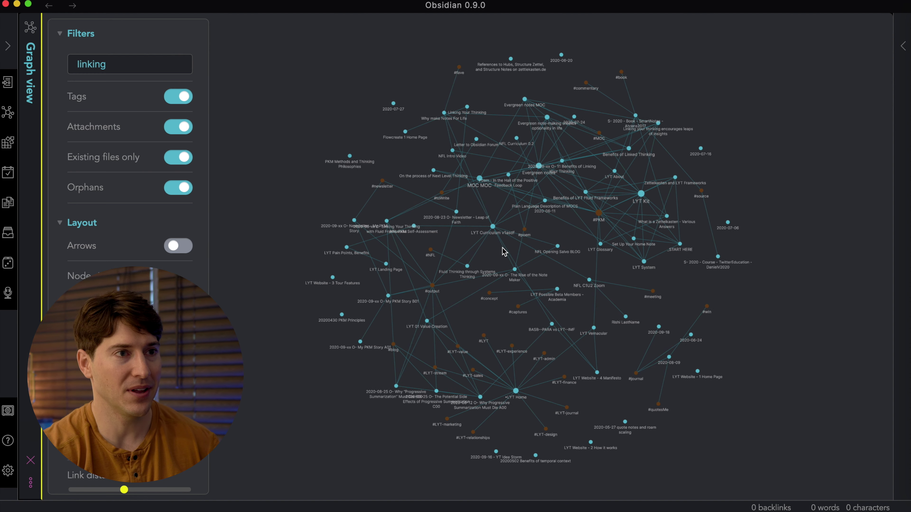
scroll(504, 251, "up", 3)
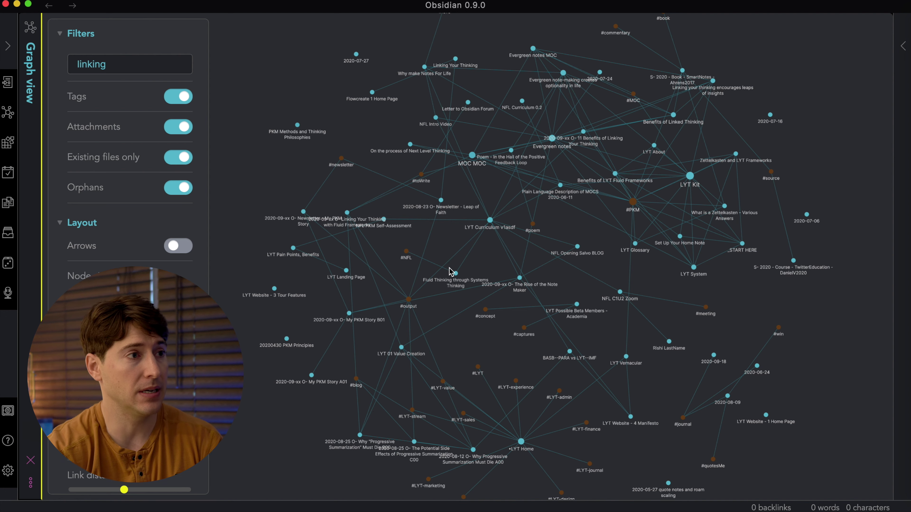
left_click(175, 247)
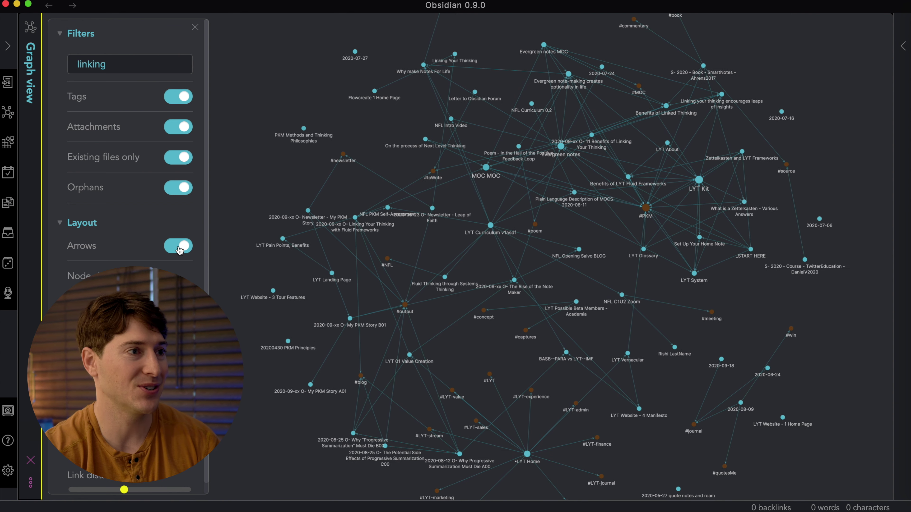
scroll(311, 223, "up", 4)
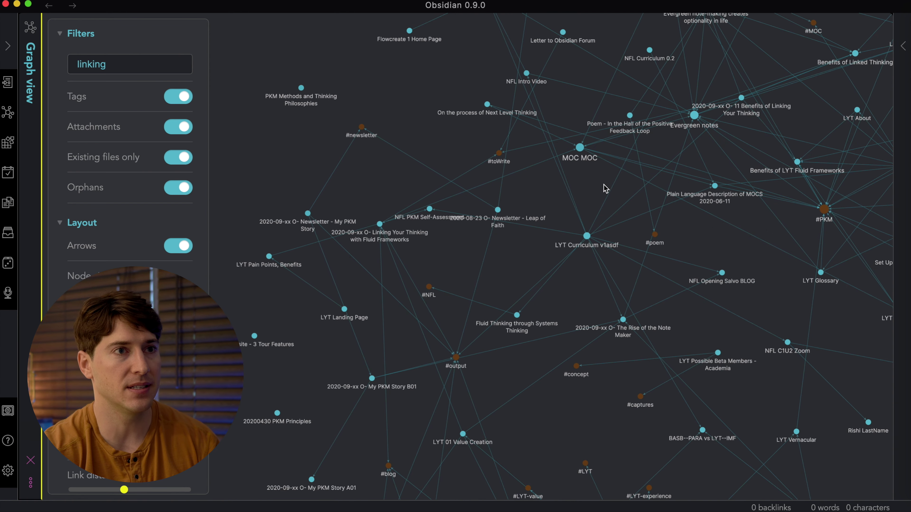
scroll(580, 155, "up", 5)
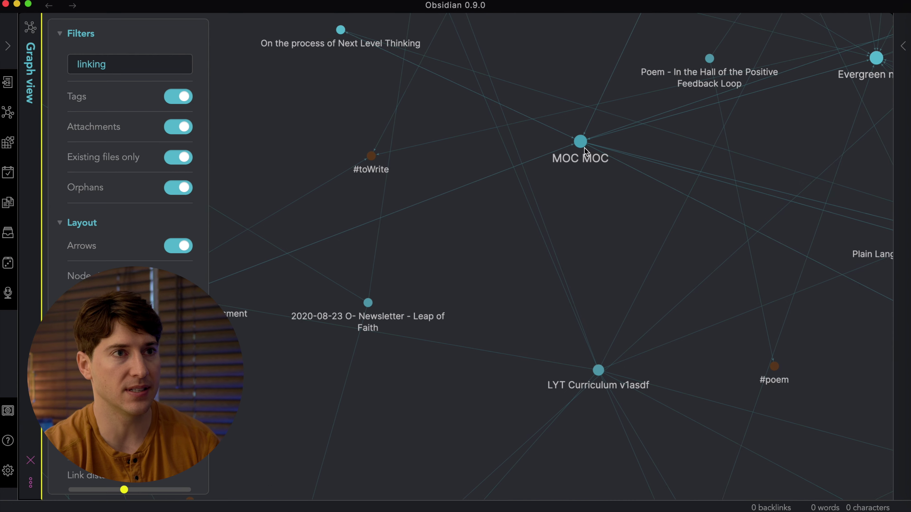
scroll(578, 143, "down", 5)
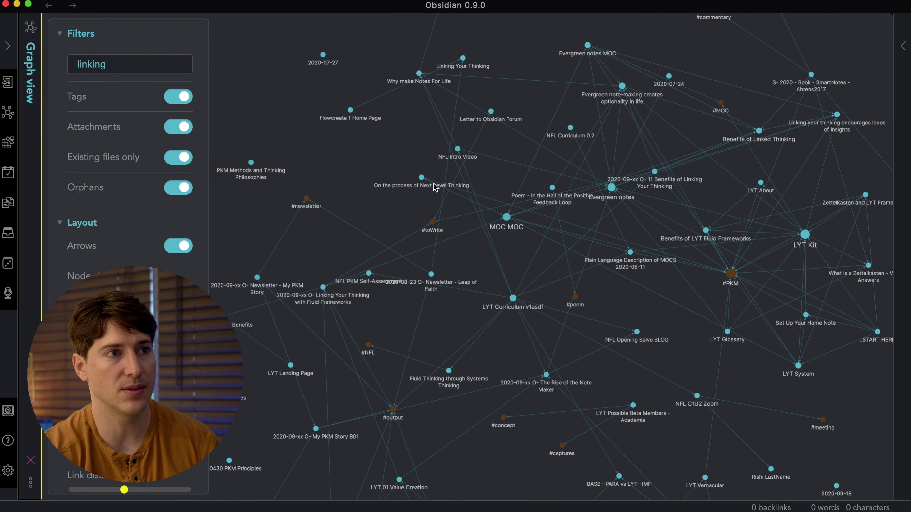
scroll(424, 190, "up", 5)
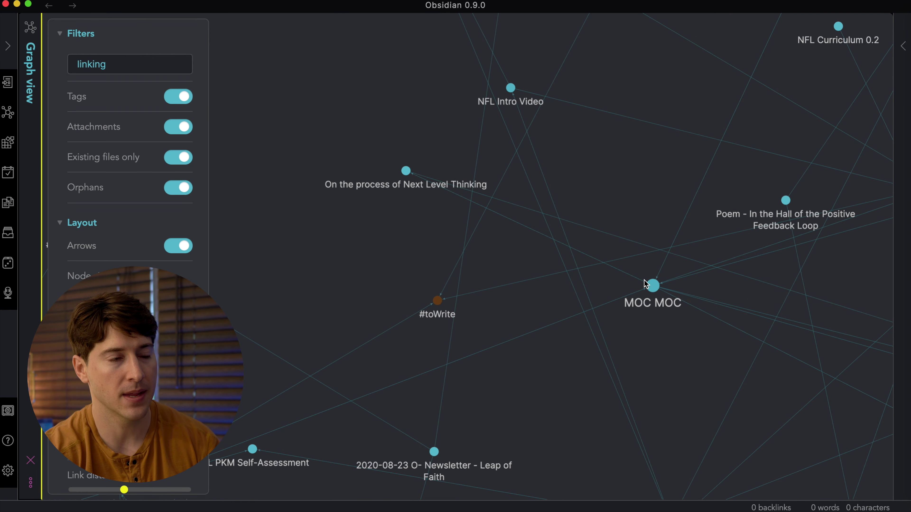
scroll(484, 356, "down", 5)
scroll(427, 285, "up", 3)
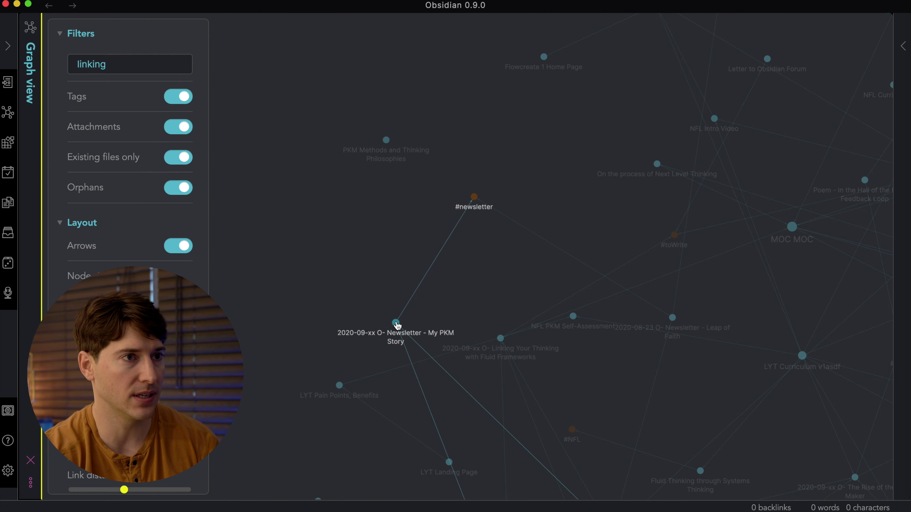
scroll(396, 325, "up", 2)
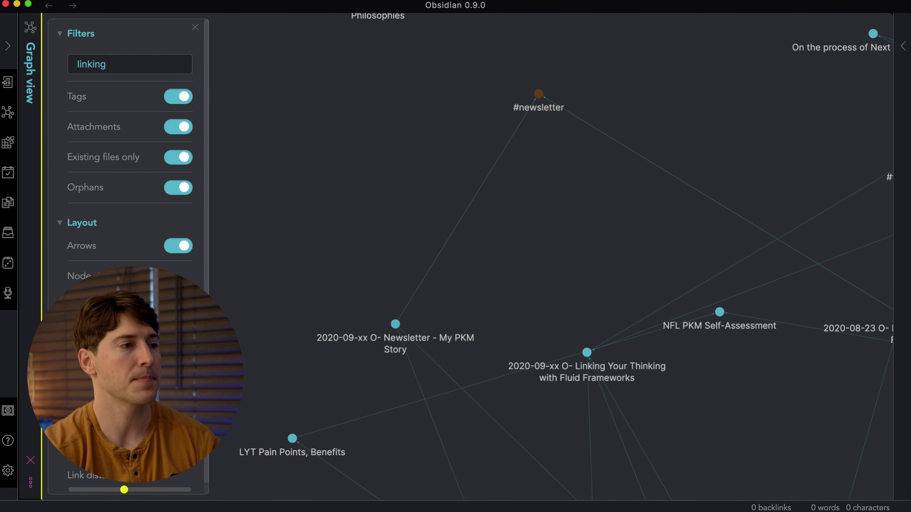
scroll(527, 276, "down", 5)
scroll(529, 275, "down", 2)
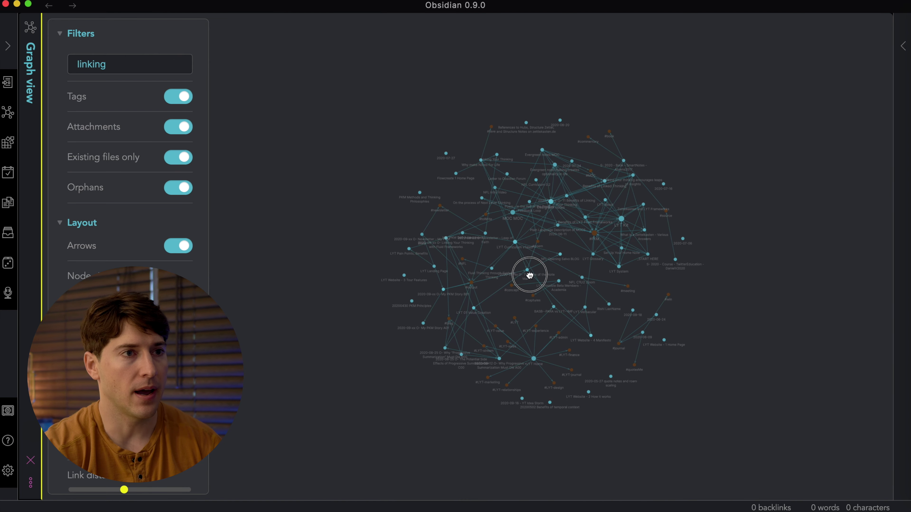
Remove the 'linking' search so every note shows, then try smaller and maximum node sizes.
scroll(480, 322, "up", 1)
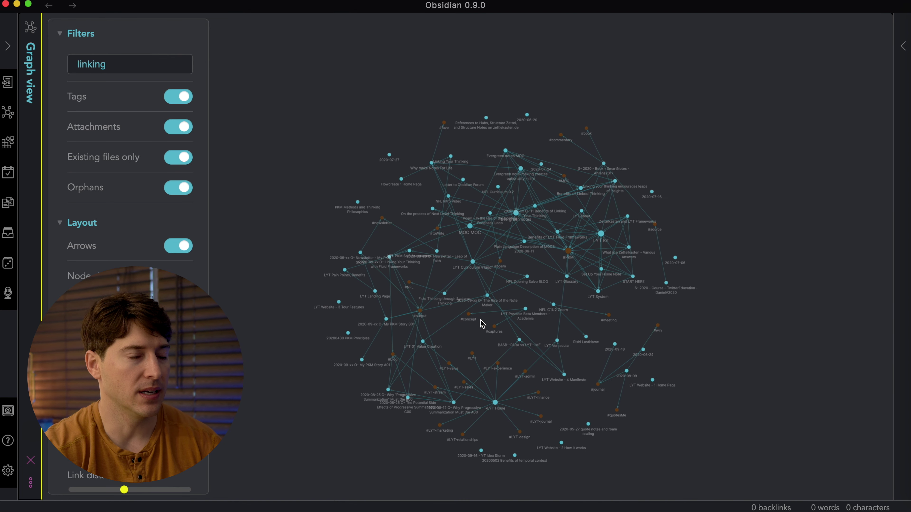
double_click(95, 63)
key("BackSpace")
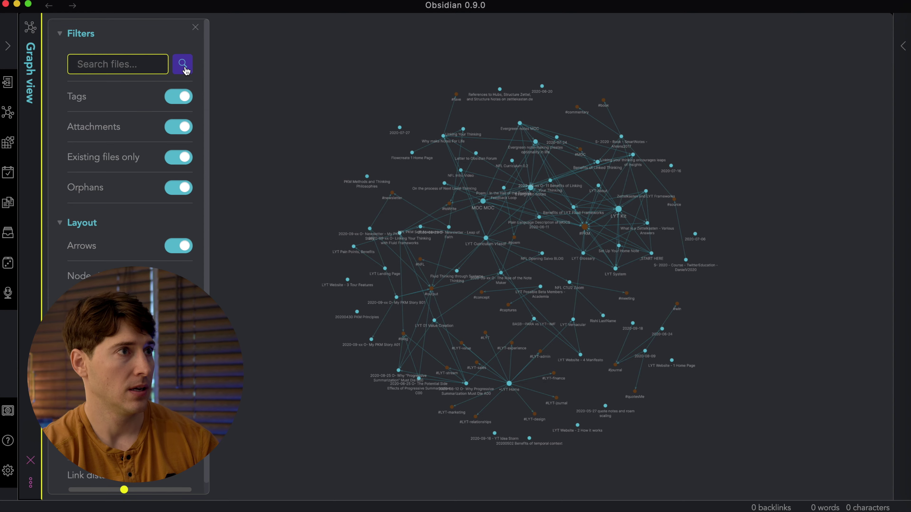
left_click(185, 69)
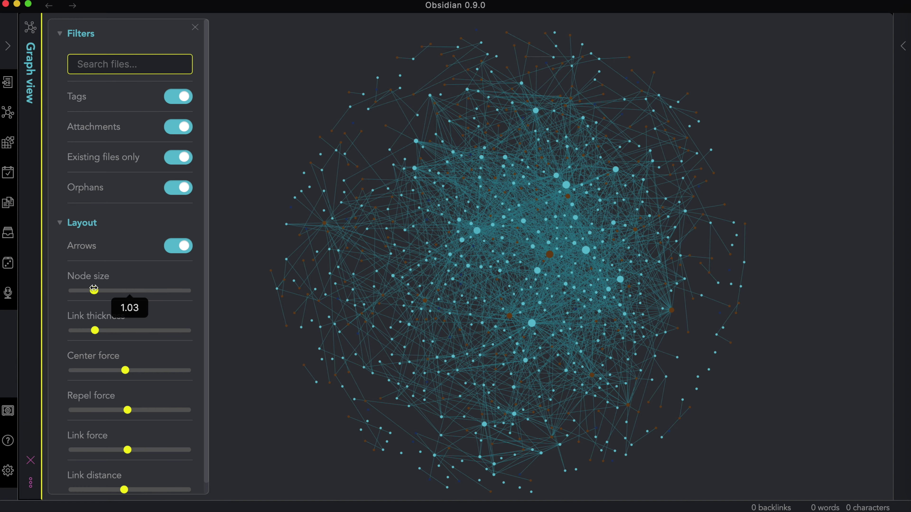
left_click_drag(93, 289, 227, 288)
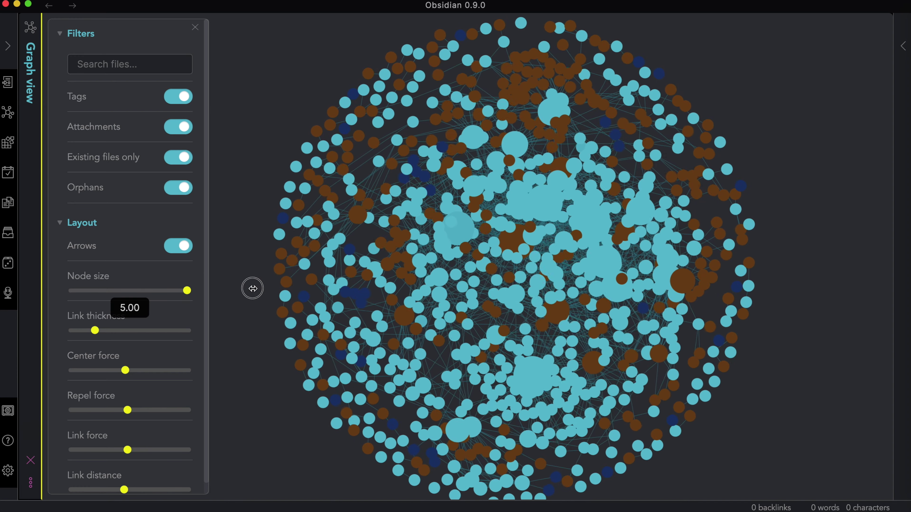
left_click_drag(246, 295, 216, 321)
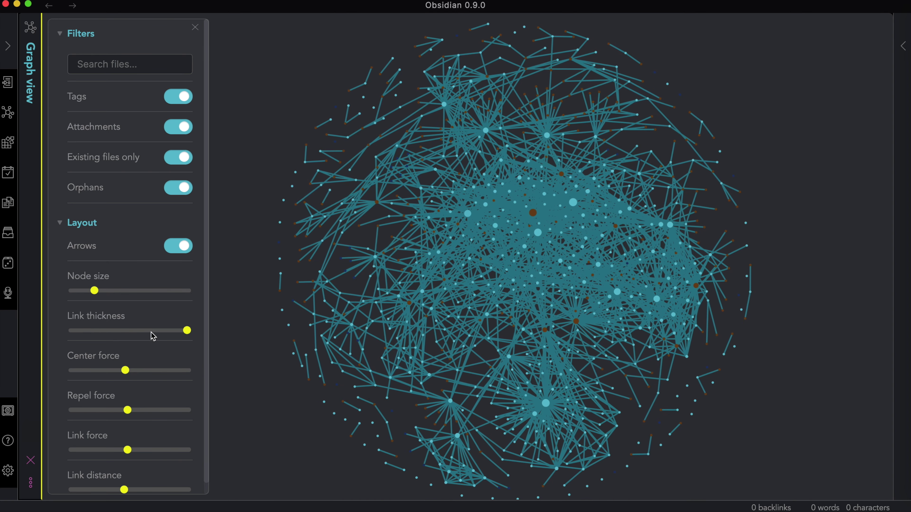
Try the thinnest link thickness, settle it at about 0.82, and recentre the node cluster.
left_click_drag(153, 336, 71, 331)
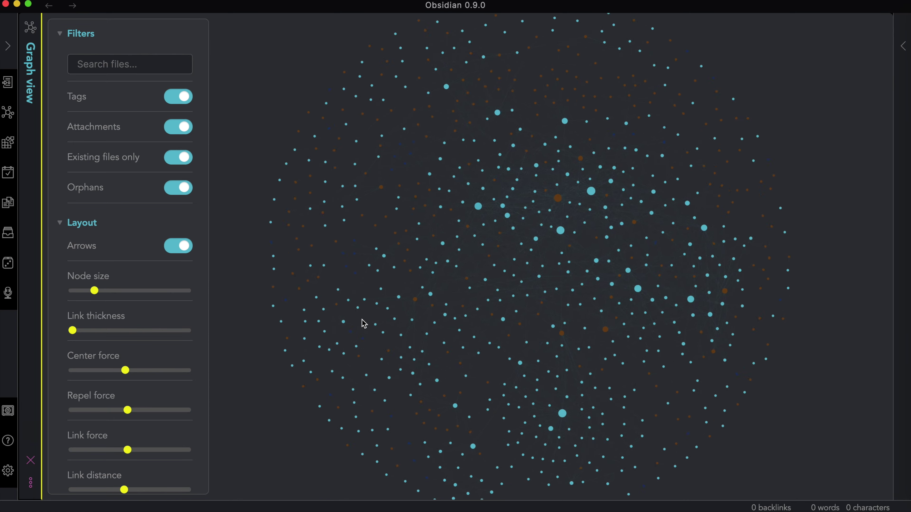
scroll(364, 323, "up", 5)
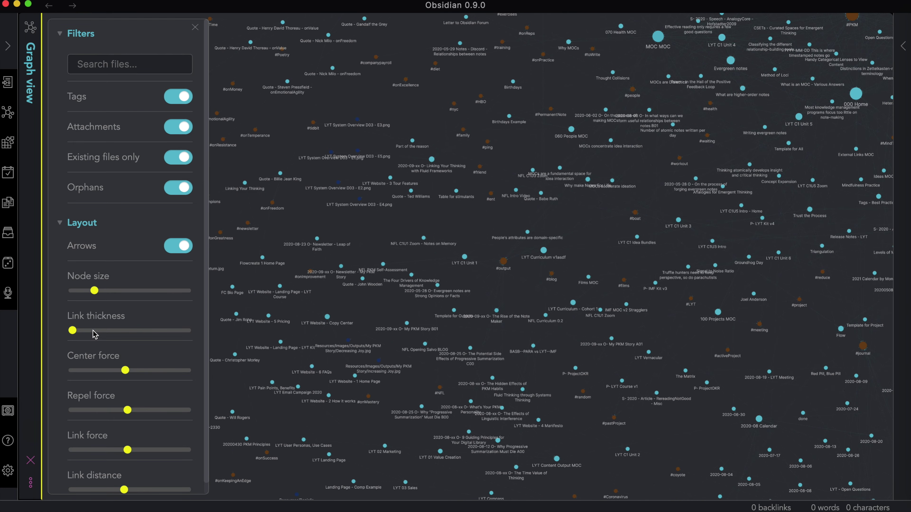
left_click_drag(93, 331, 86, 331)
left_click(89, 331)
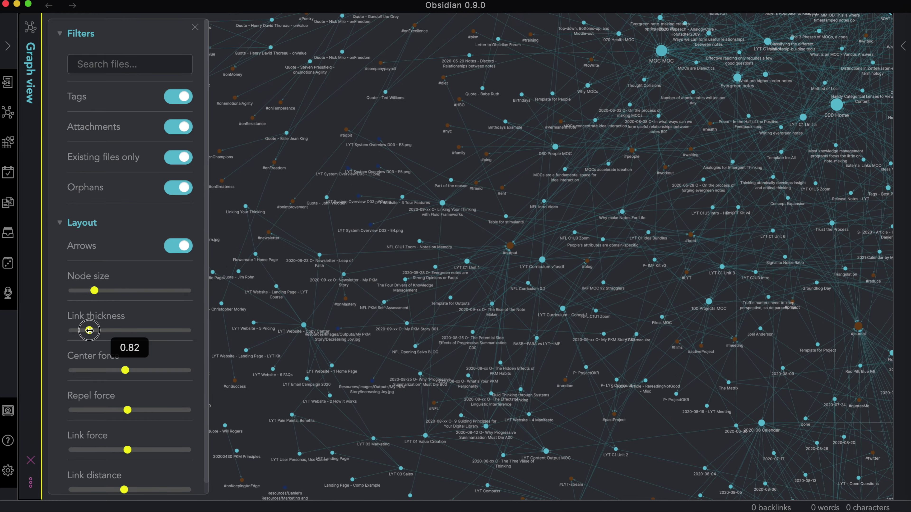
scroll(624, 316, "down", 3)
left_click_drag(647, 287, 603, 318)
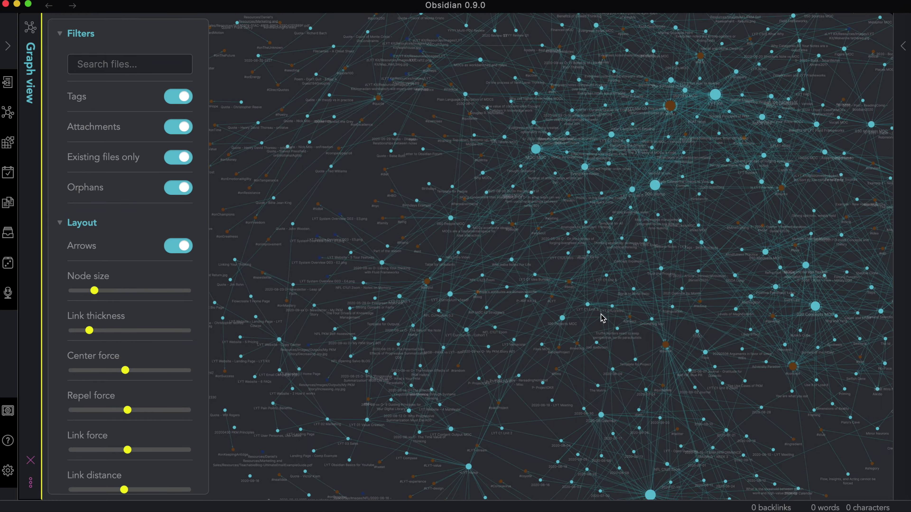
left_click_drag(503, 312, 479, 293)
scroll(352, 339, "down", 2)
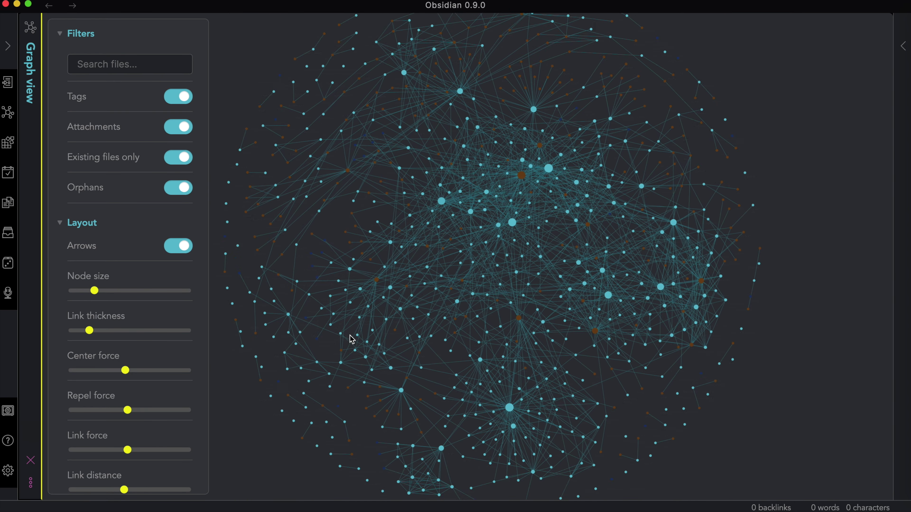
left_click_drag(352, 339, 391, 338)
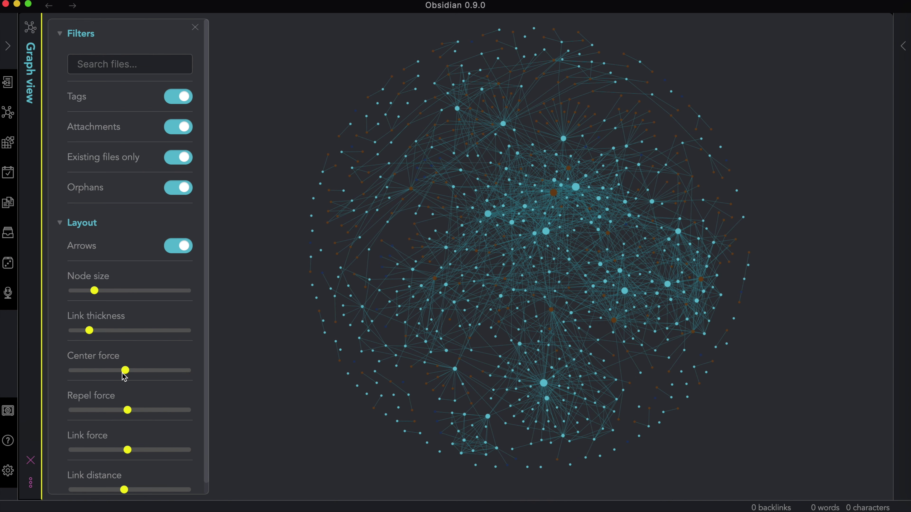
Push center force up to 1.00, then bring it back down to about 0.67.
mouse_move(123, 374)
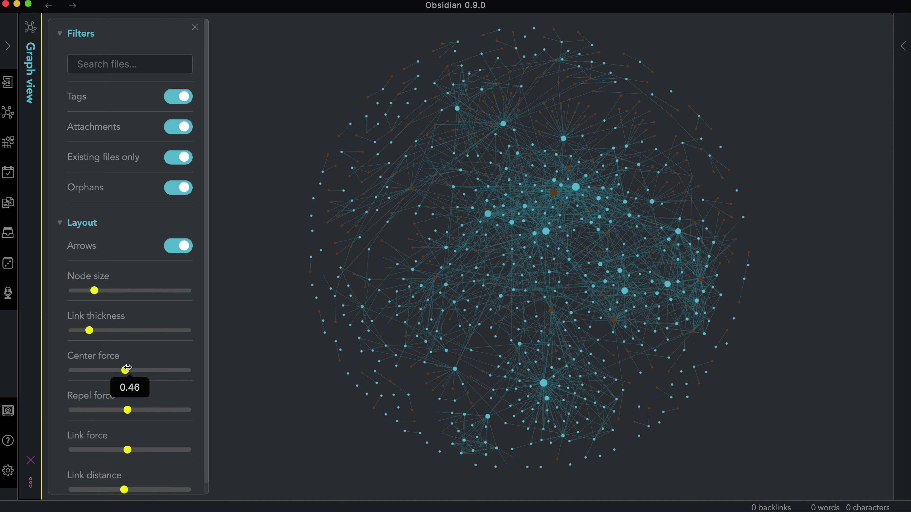
left_click_drag(125, 370, 188, 371)
mouse_move(188, 371)
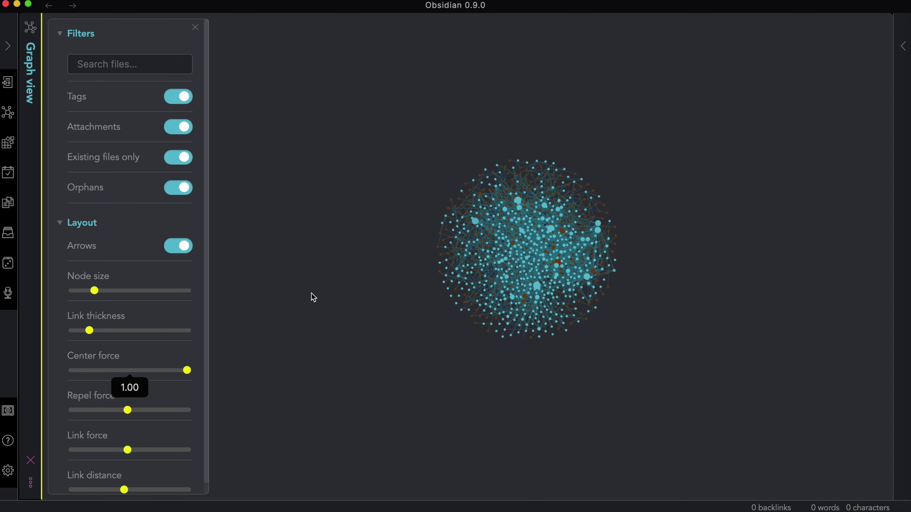
scroll(515, 257, "up", 10)
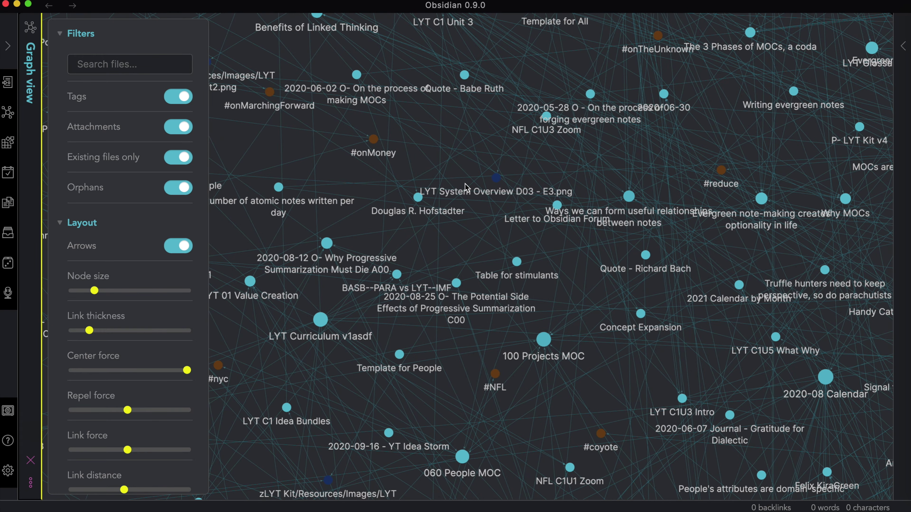
scroll(697, 284, "down", 10)
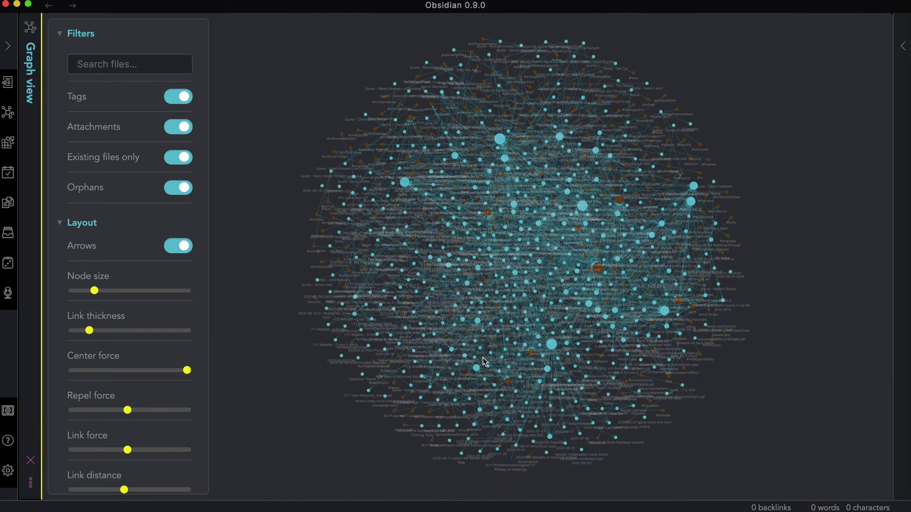
left_click_drag(189, 369, 153, 370)
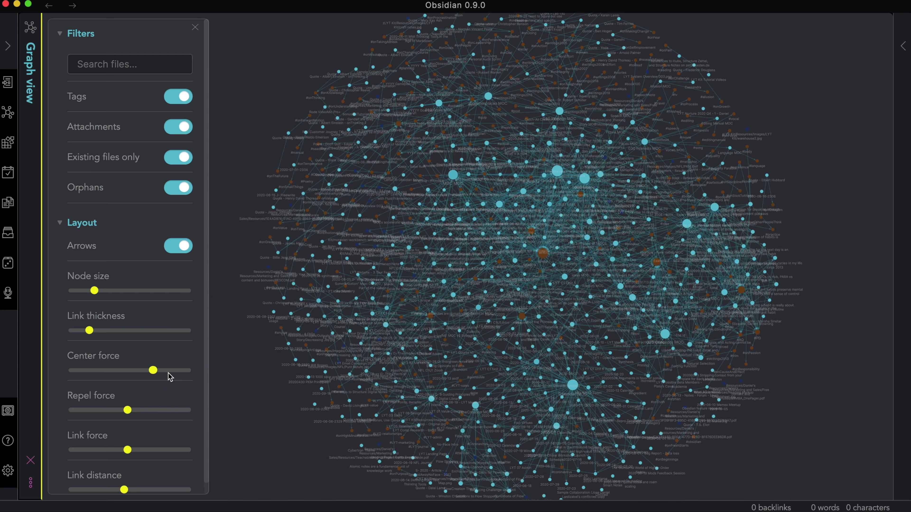
Raise repel force, raise link force to about 0.85, and drop link distance to its minimum.
left_click_drag(130, 407, 132, 409)
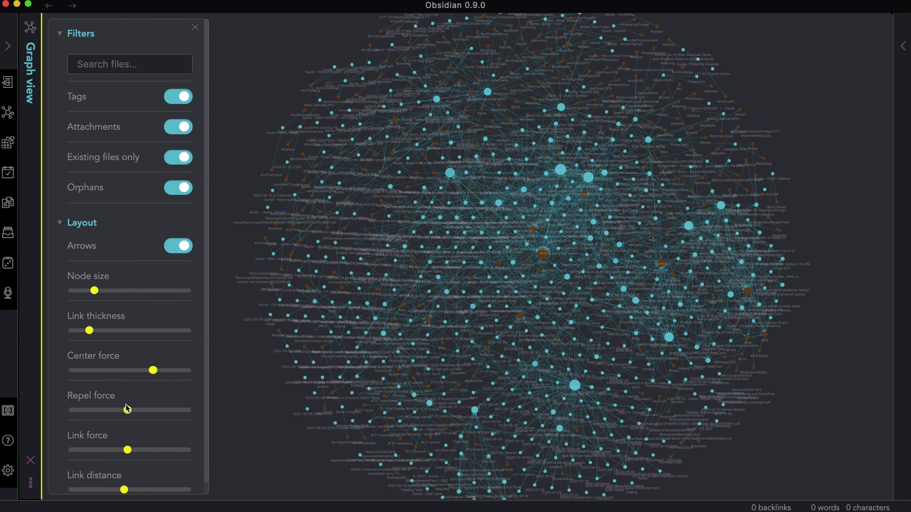
left_click_drag(126, 404, 150, 410)
scroll(132, 445, "down", 1)
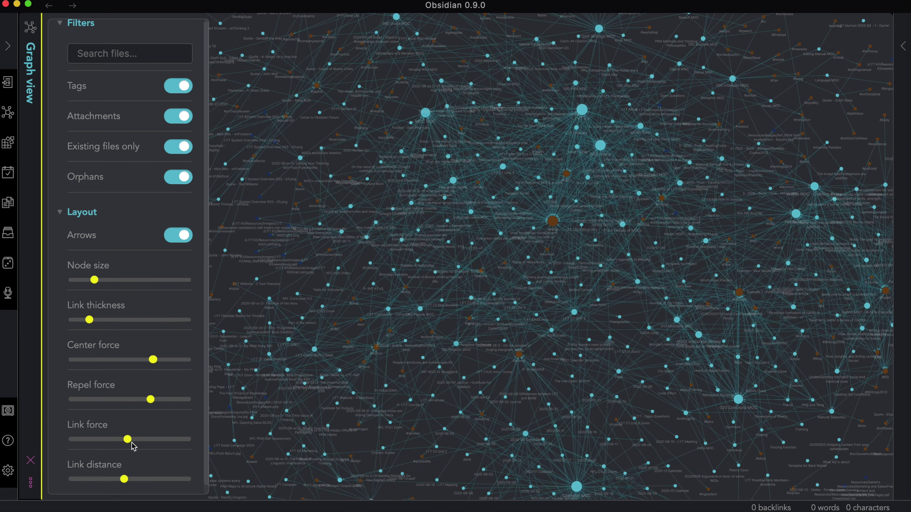
mouse_move(127, 439)
left_click_drag(127, 438, 157, 433)
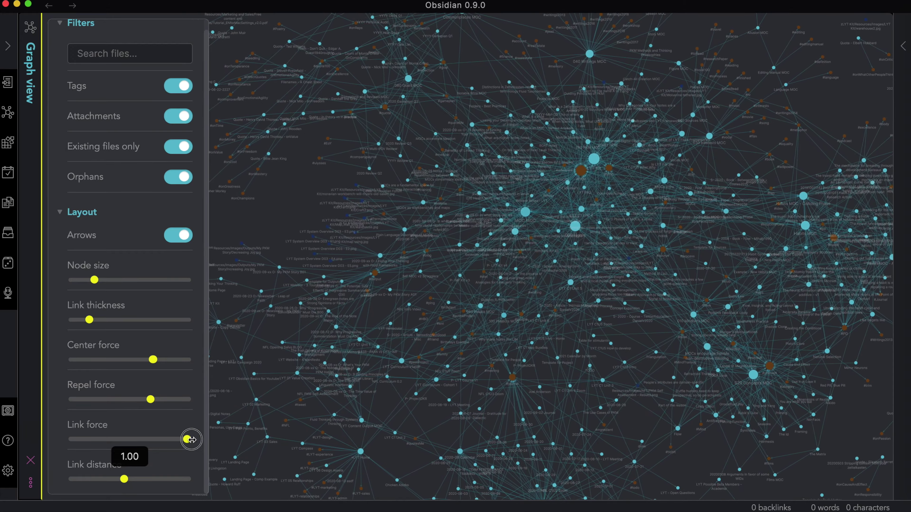
left_click_drag(124, 479, 22, 474)
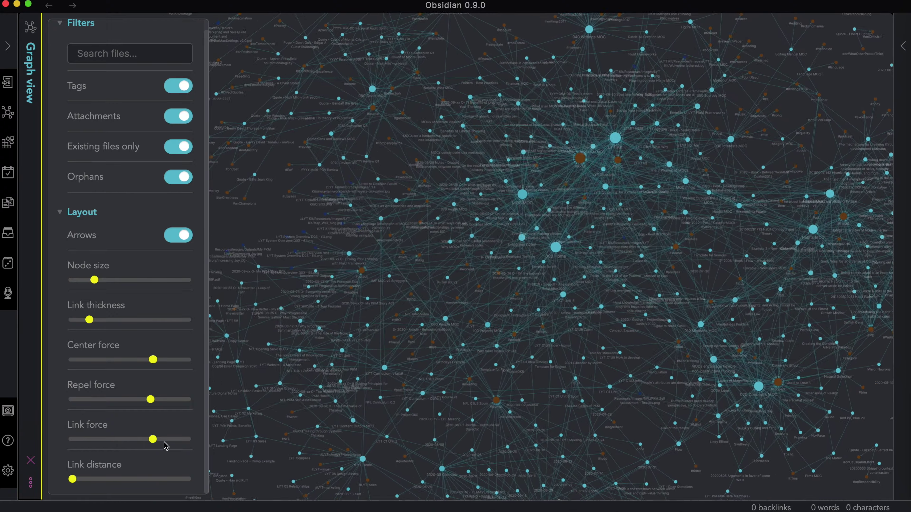
Weaken link and repel forces and lower center force to about 0.47.
left_click_drag(155, 437, 126, 438)
left_click_drag(150, 400, 127, 399)
left_click_drag(139, 366, 126, 360)
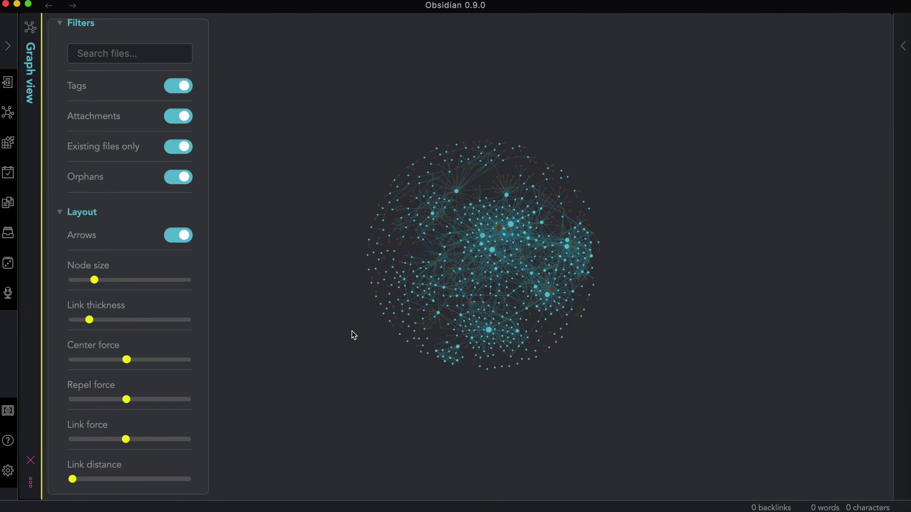
Try link distance at 500 and at minimum, then set it to about 241.
left_click_drag(79, 481, 157, 490)
scroll(368, 257, "up", 10)
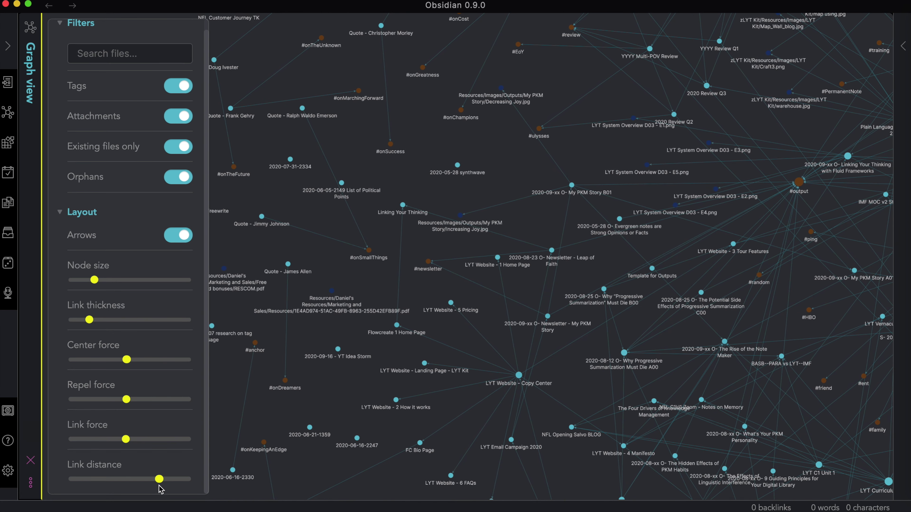
left_click_drag(159, 479, 233, 487)
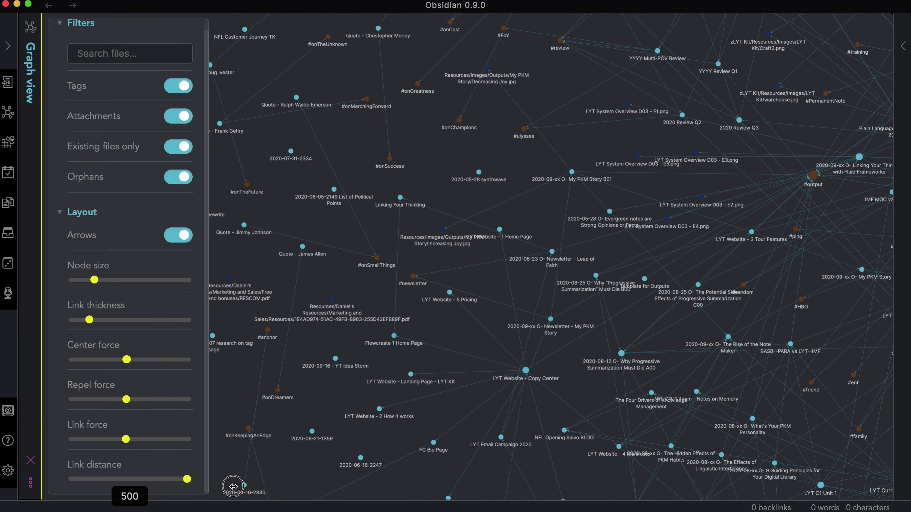
left_click_drag(194, 490, 14, 494)
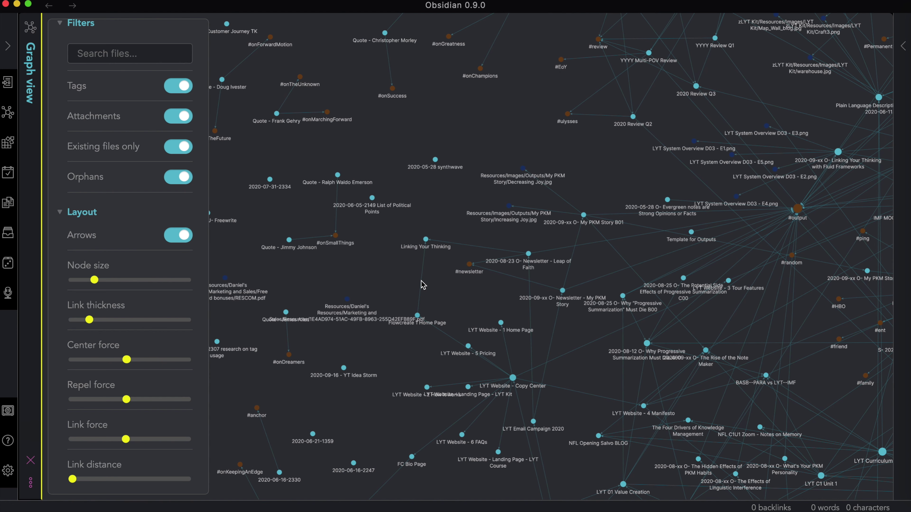
left_click_drag(101, 479, 124, 477)
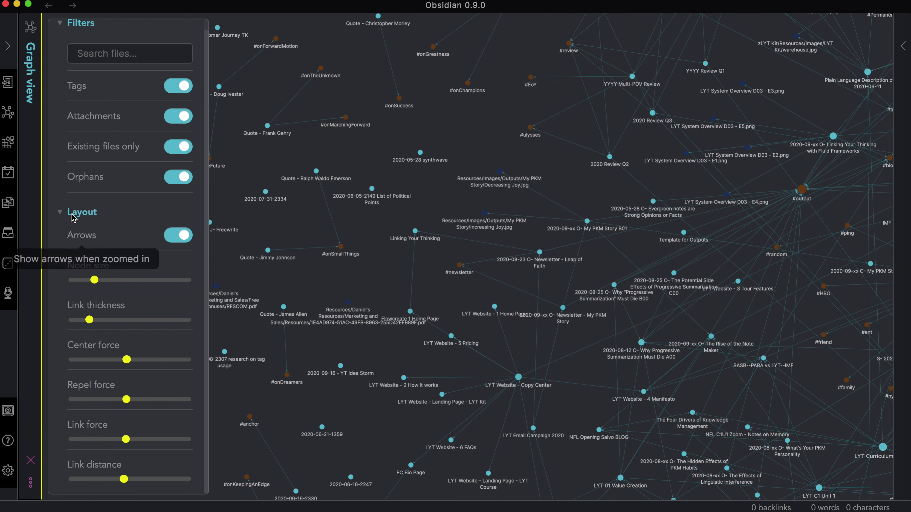
scroll(359, 291, "down", 5)
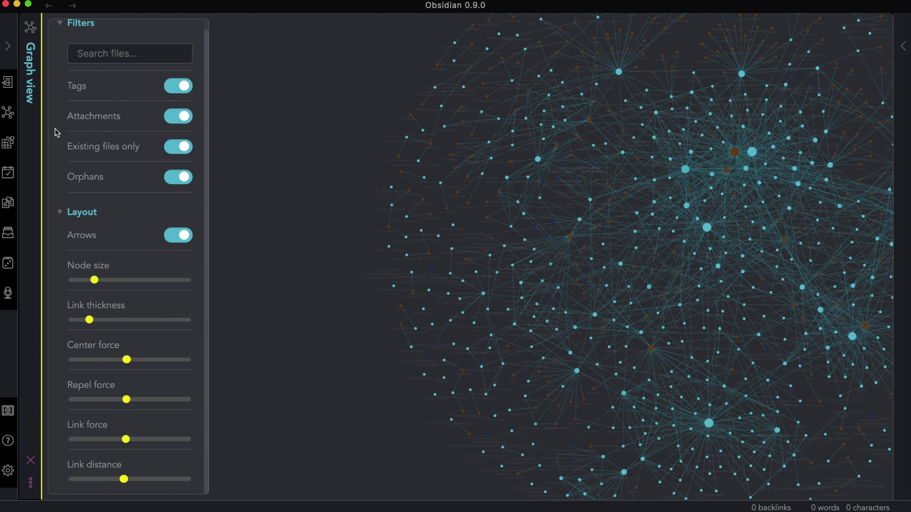
Collapse the graph's Layout settings and go to the Filters search field.
left_click(62, 215)
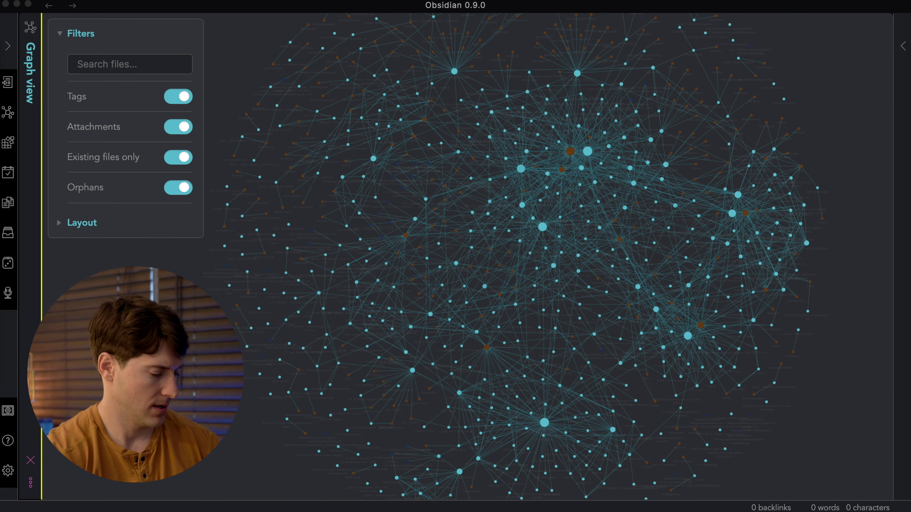
left_click(113, 64)
Filter the graph by #habit and switch off the Tags, Orphans and Attachments toggles.
type("#habit")
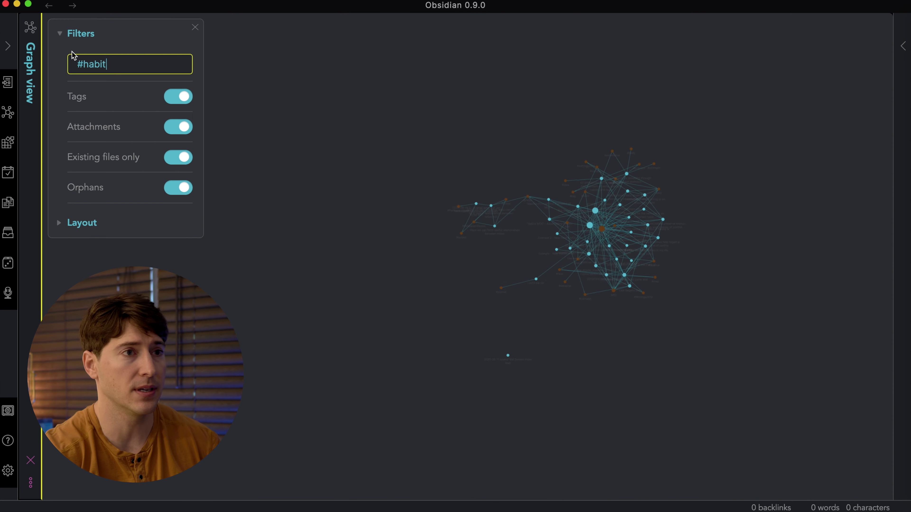
scroll(571, 240, "up", 5)
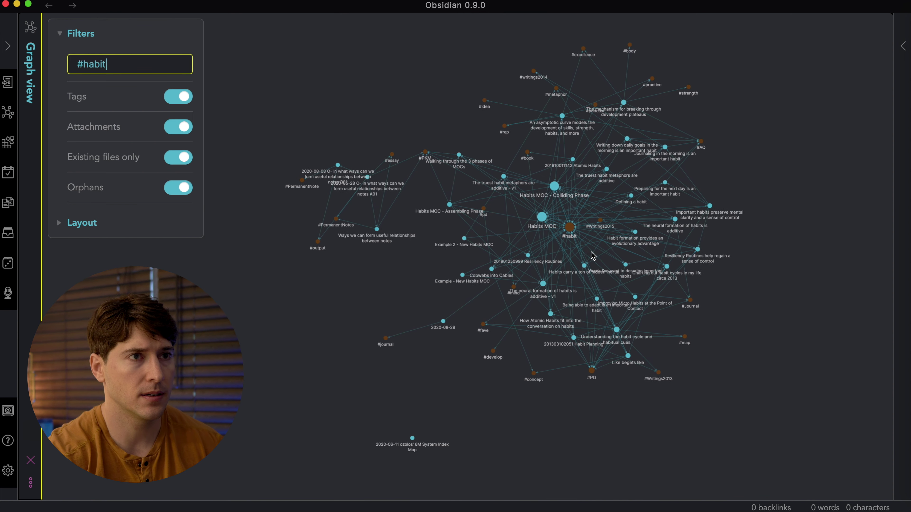
left_click(173, 97)
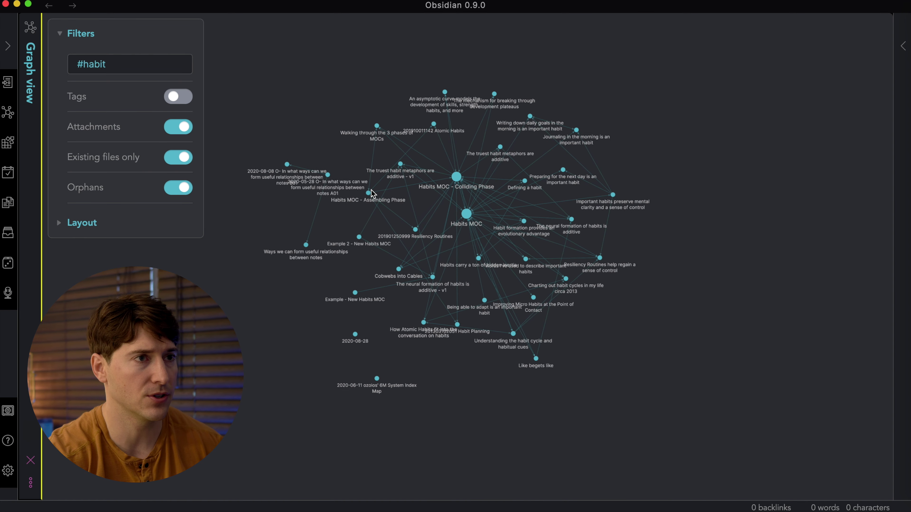
left_click_drag(393, 224, 433, 230)
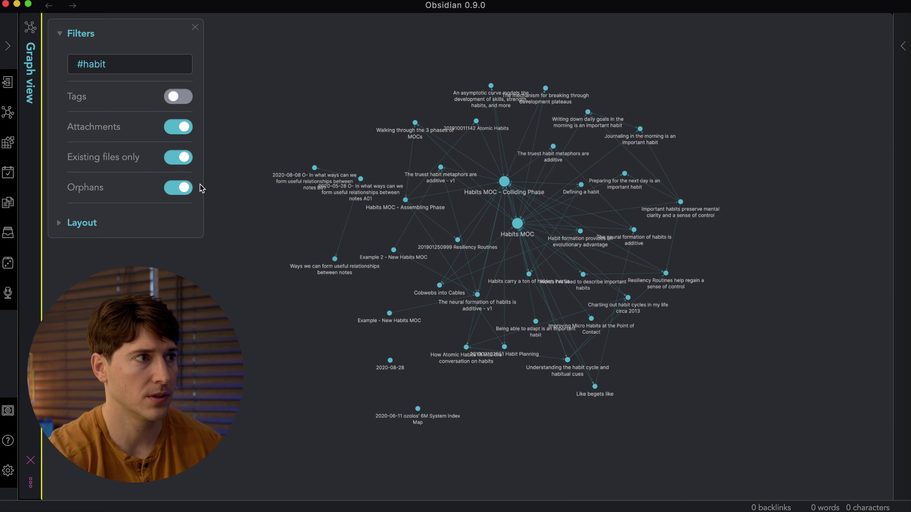
left_click(182, 189)
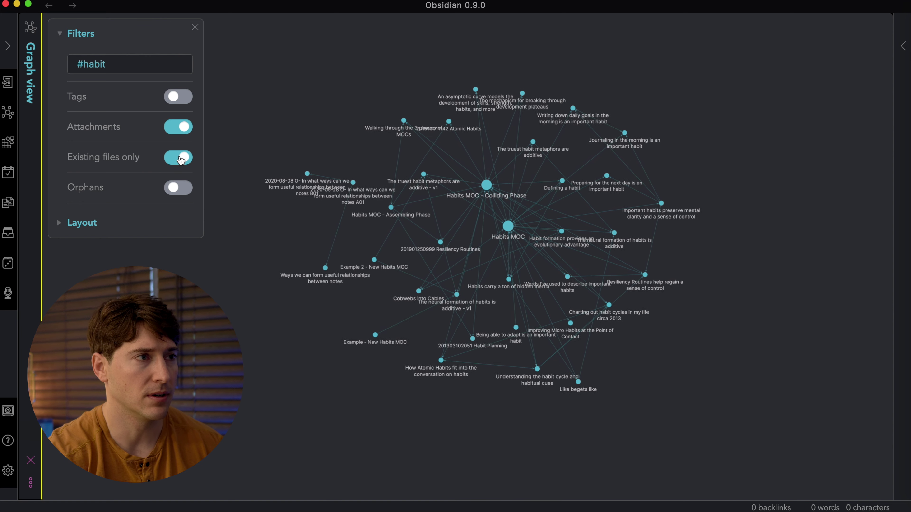
left_click(180, 133)
scroll(500, 228, "up", 2)
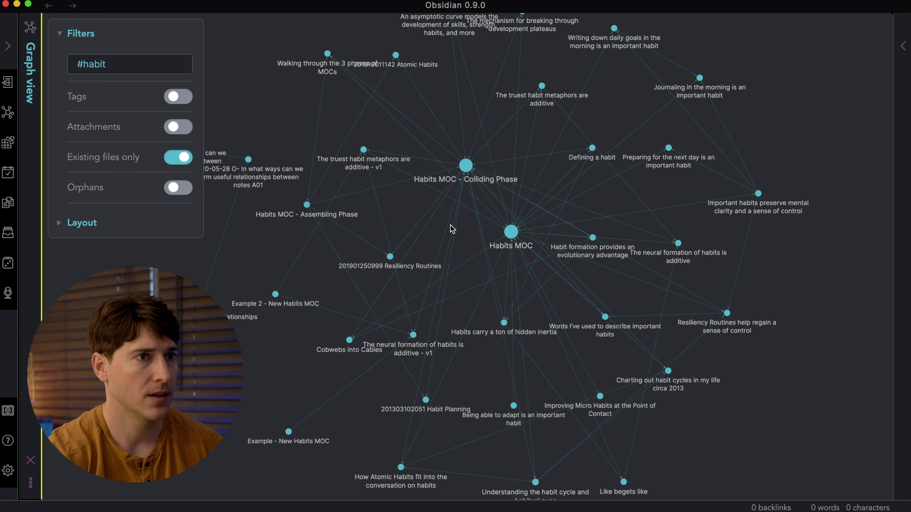
scroll(453, 229, "down", 3)
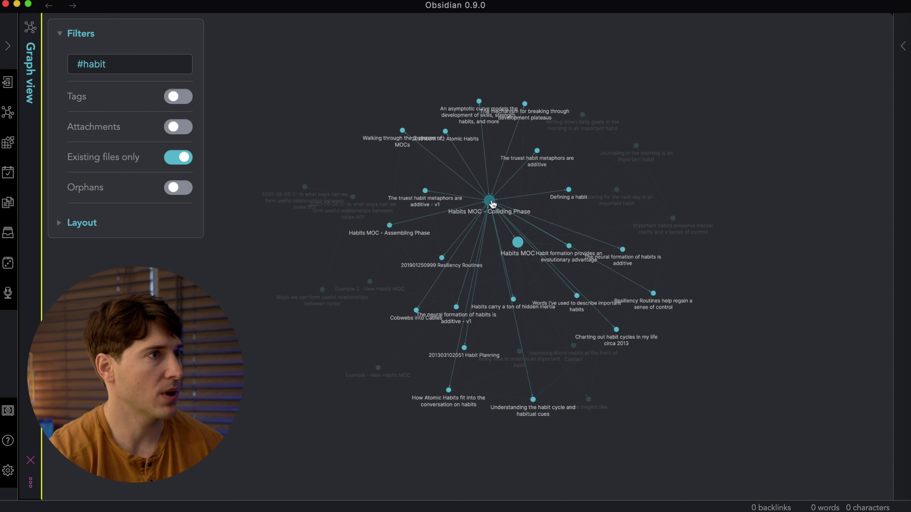
Toggle Existing files only repeatedly, leaving it off so grey uncreated-note nodes show.
left_click(175, 164)
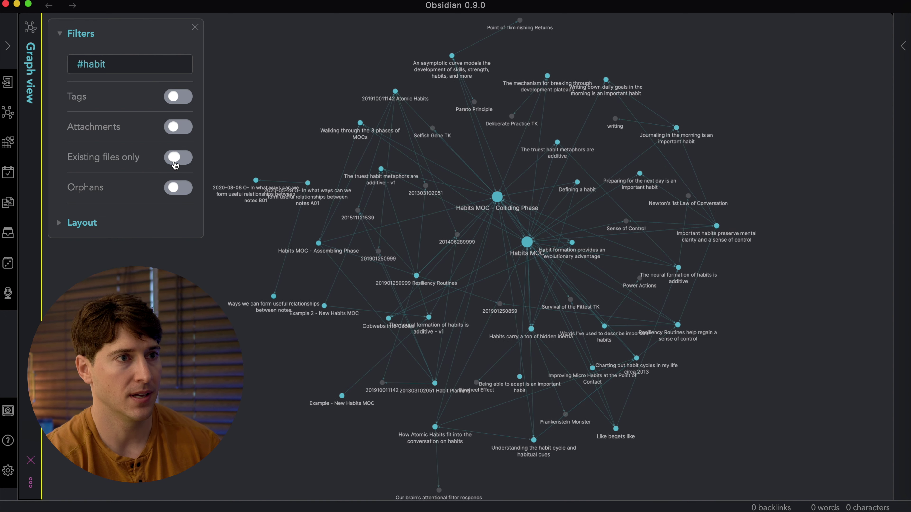
left_click(175, 157)
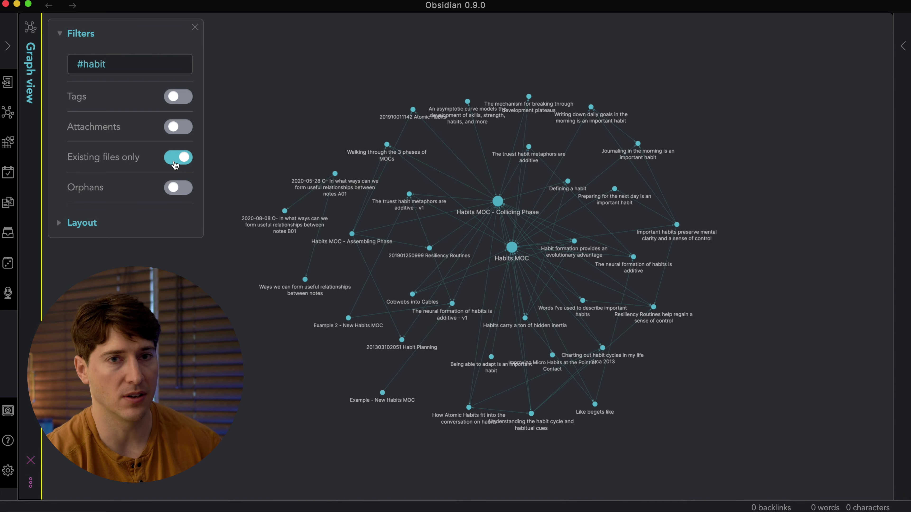
left_click(176, 164)
left_click(177, 165)
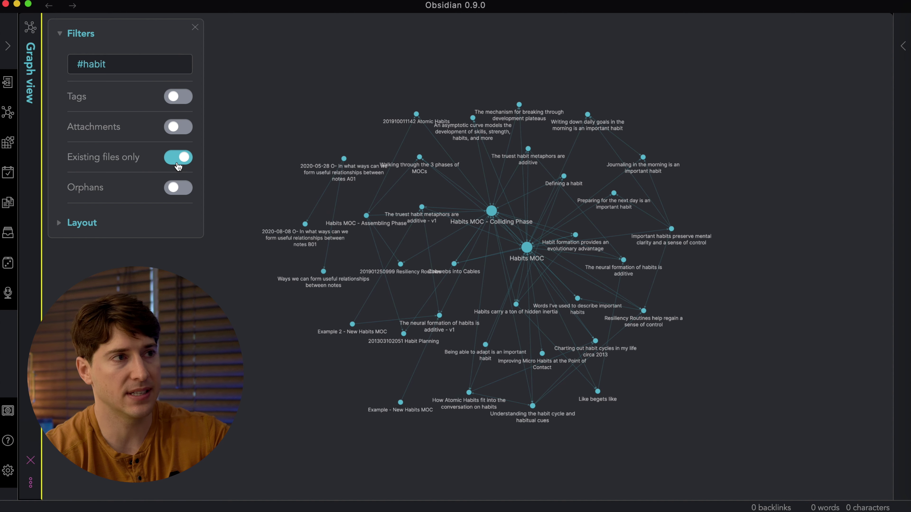
left_click(177, 165)
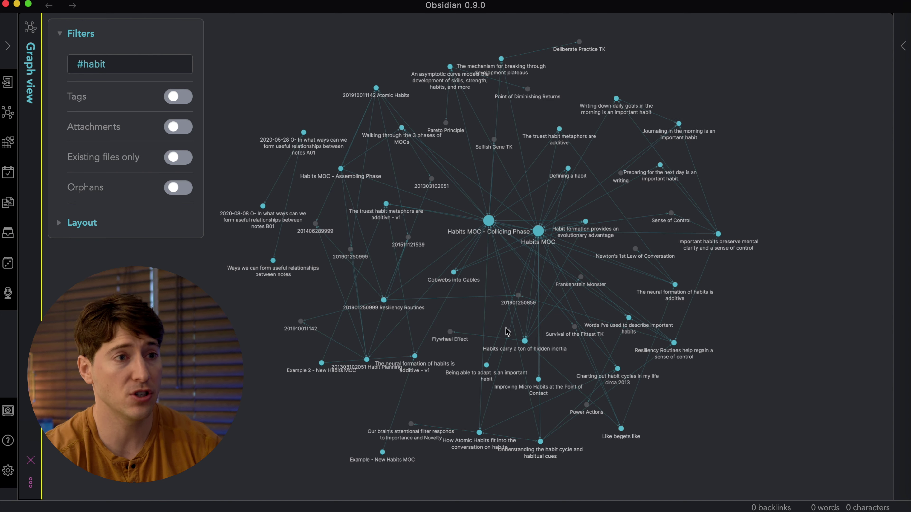
scroll(522, 347, "up", 3)
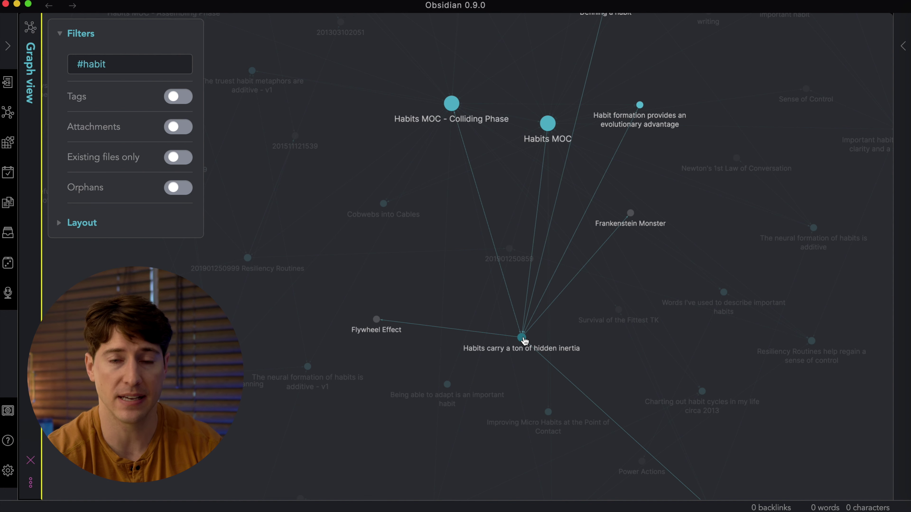
scroll(523, 340, "up", 3)
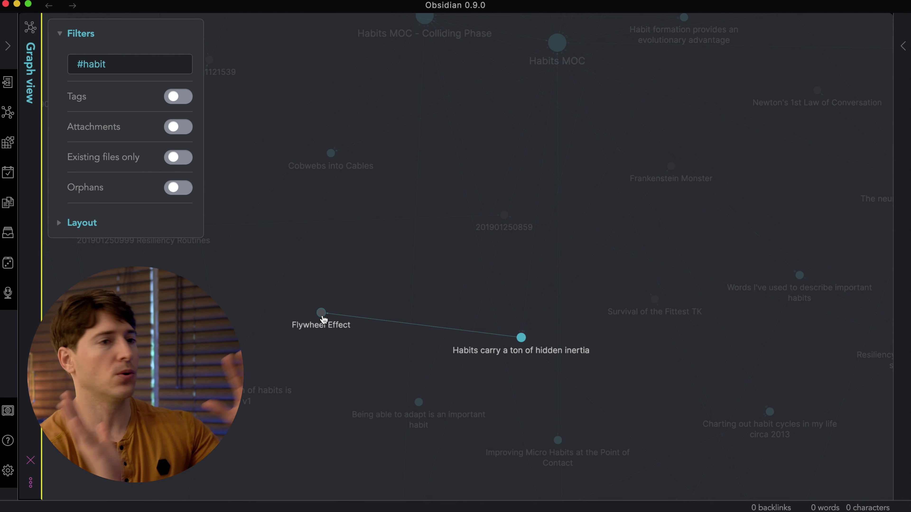
left_click(173, 155)
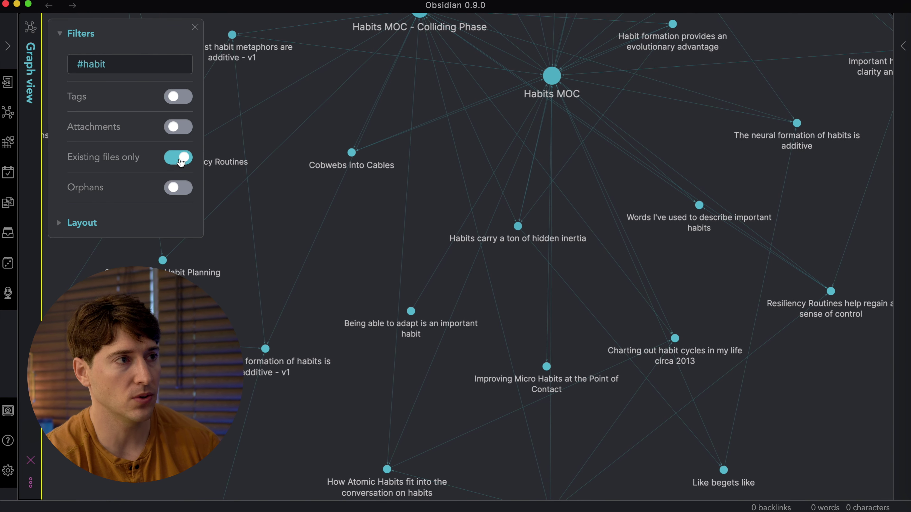
left_click(178, 157)
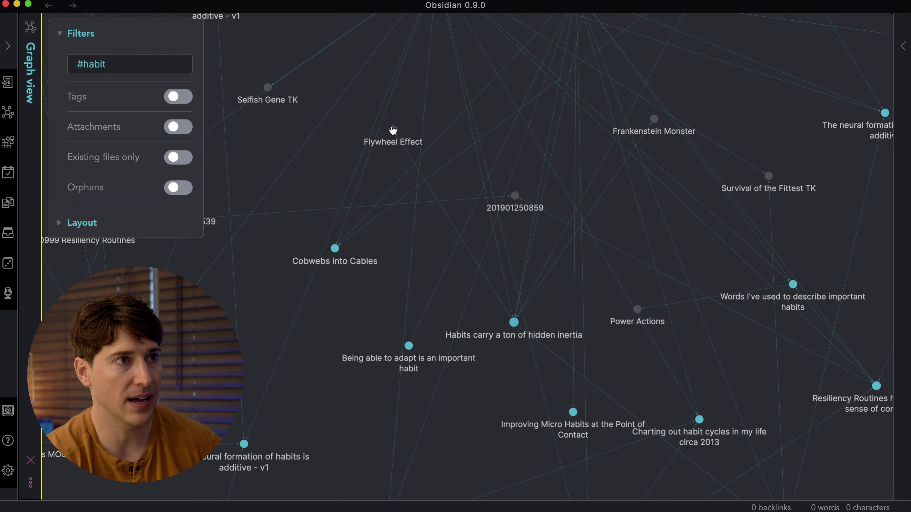
scroll(470, 276, "down", 5)
scroll(480, 293, "down", 3)
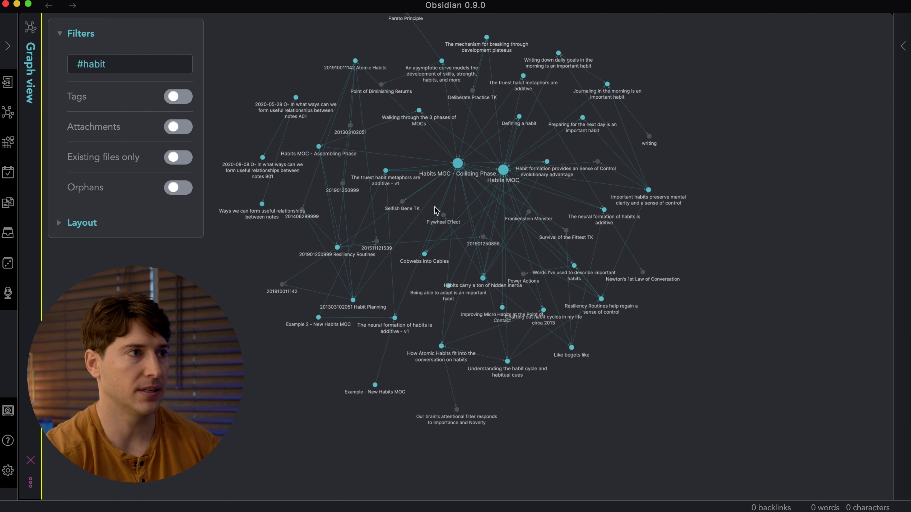
left_click_drag(446, 204, 472, 248)
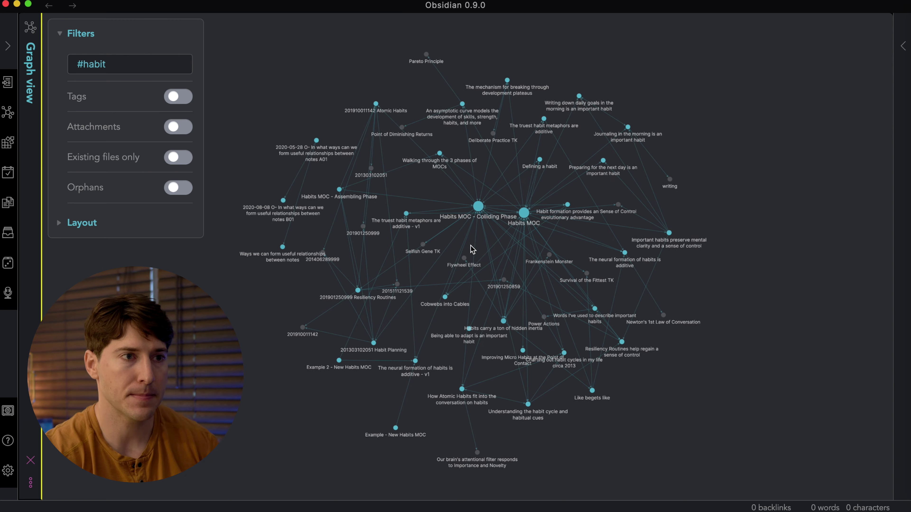
left_click(183, 164)
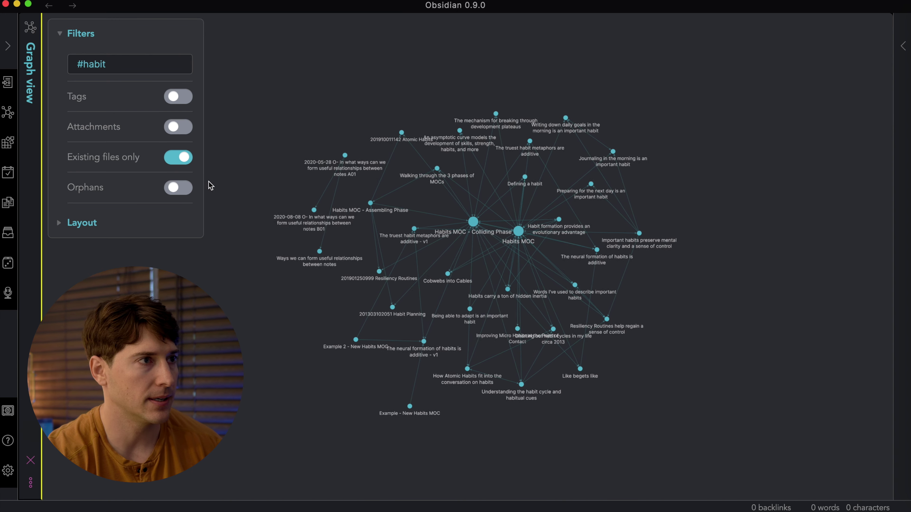
left_click(181, 160)
scroll(470, 297, "up", 5)
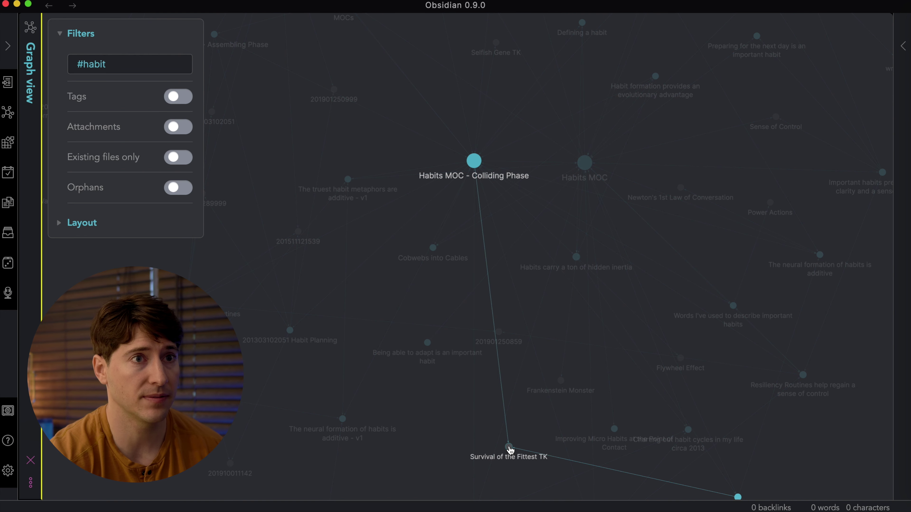
Create the Flywheel Effect note with the heading '# Flywheel' and go back to Graph view.
left_click(681, 363)
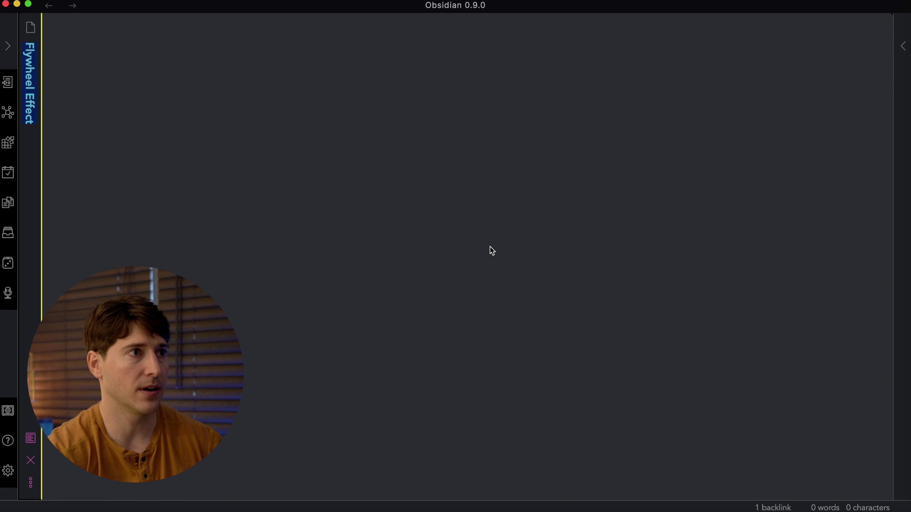
type("# fly")
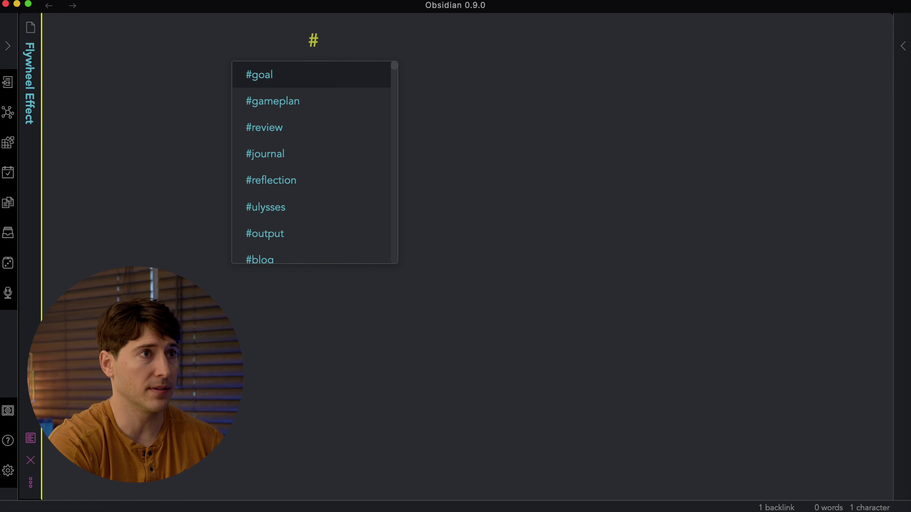
key("BackSpace")
key("BackSpace")
key("BackSpace")
type("F")
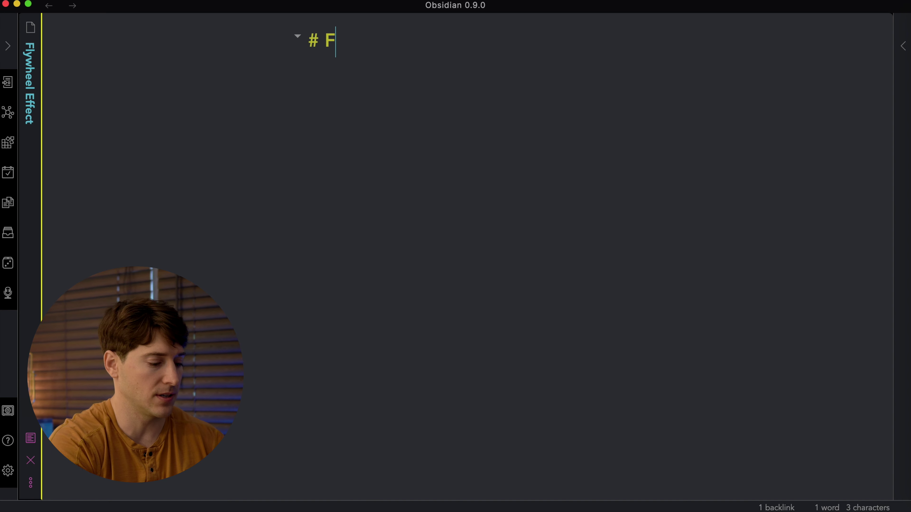
type("lywheel")
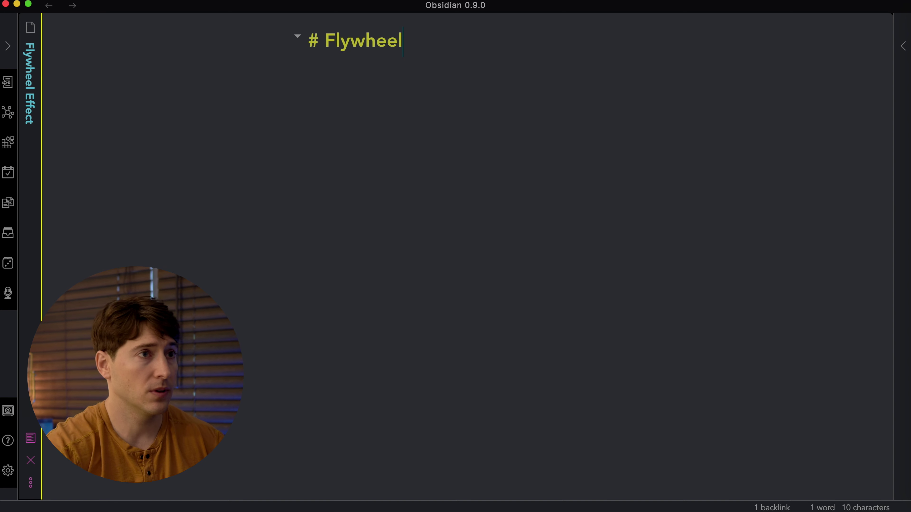
key("super+g")
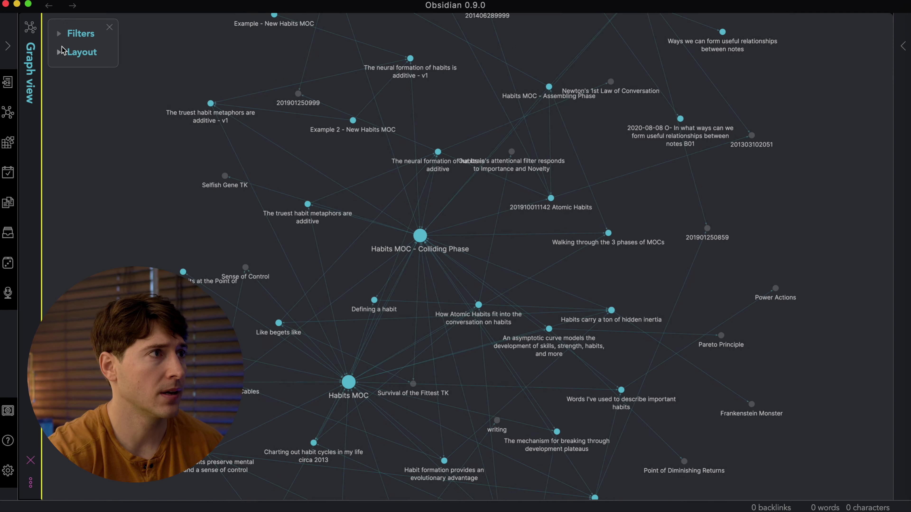
Expand Filters and toggle Existing files only on and off twice, keeping non-existing notes shown.
left_click(81, 33)
scroll(493, 161, "down", 5)
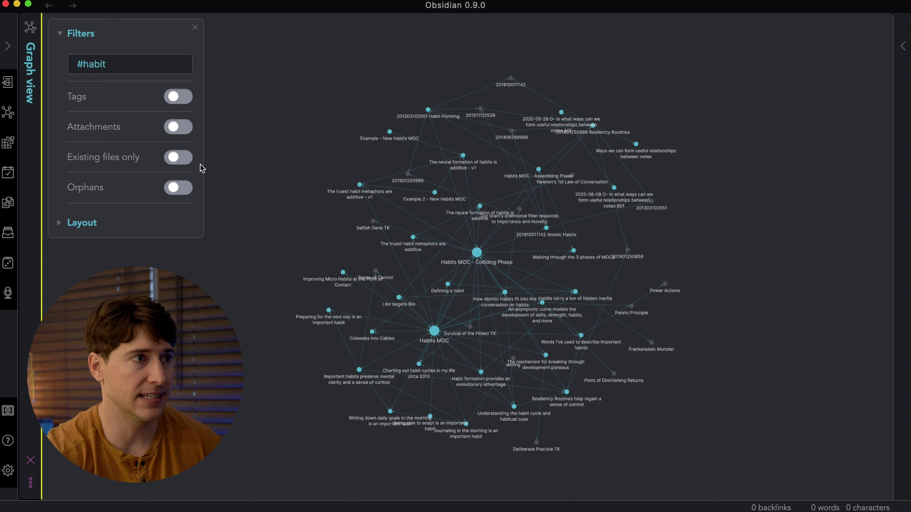
left_click(178, 157)
left_click(178, 157)
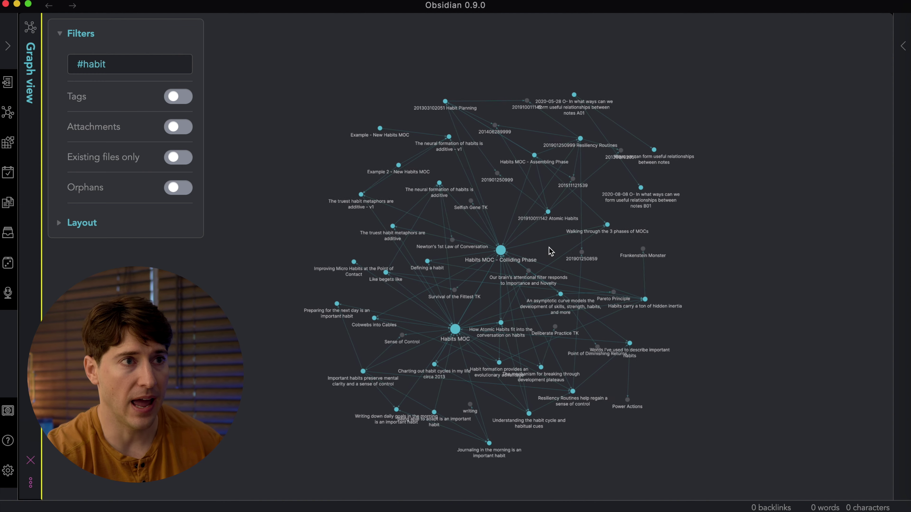
scroll(464, 199, "up", 5)
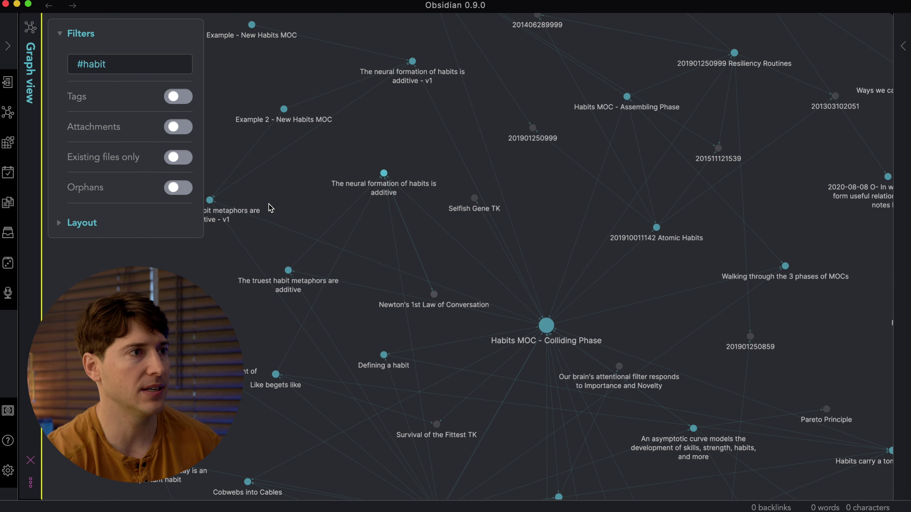
left_click(181, 164)
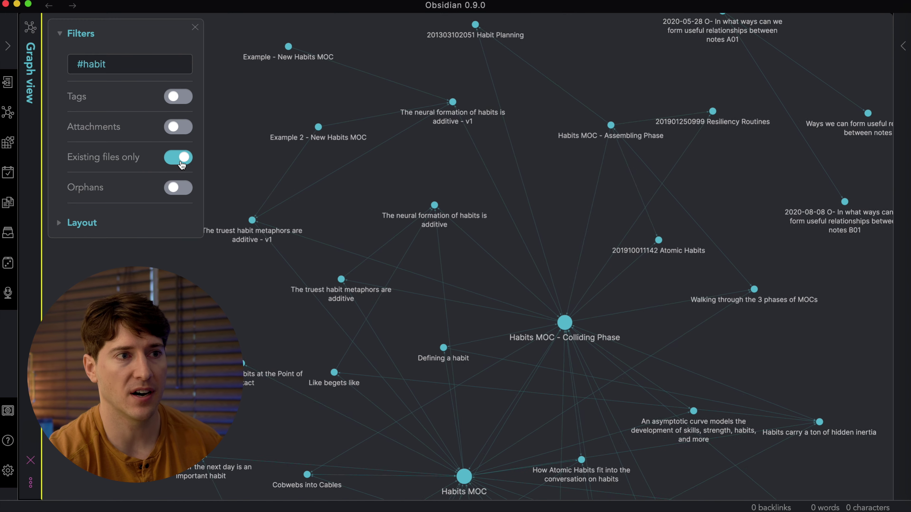
left_click(181, 164)
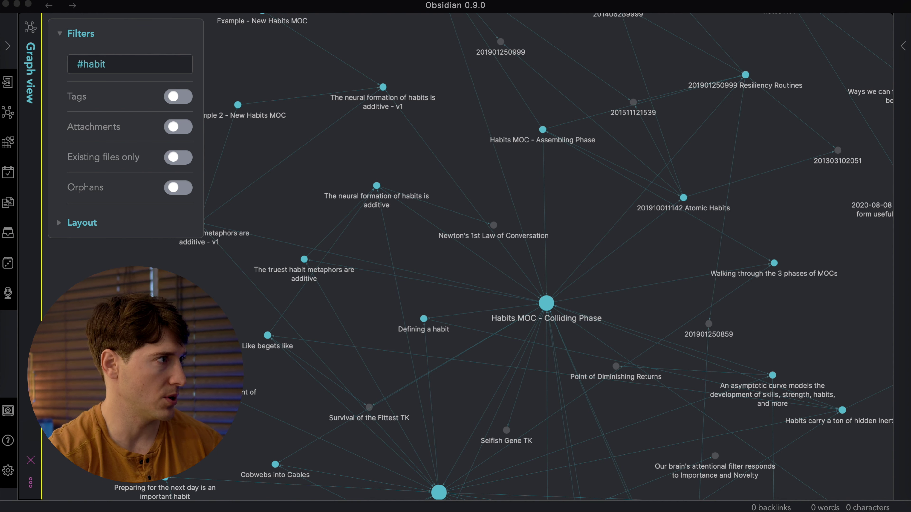
left_click(111, 58)
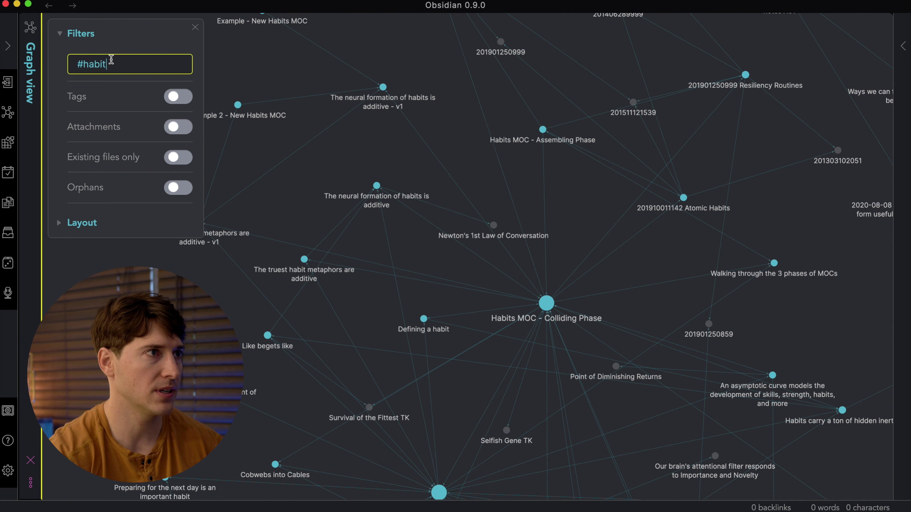
Replace the graph filter with #concept and toggle Existing files only on, then back off.
key("super+a")
type("#concept")
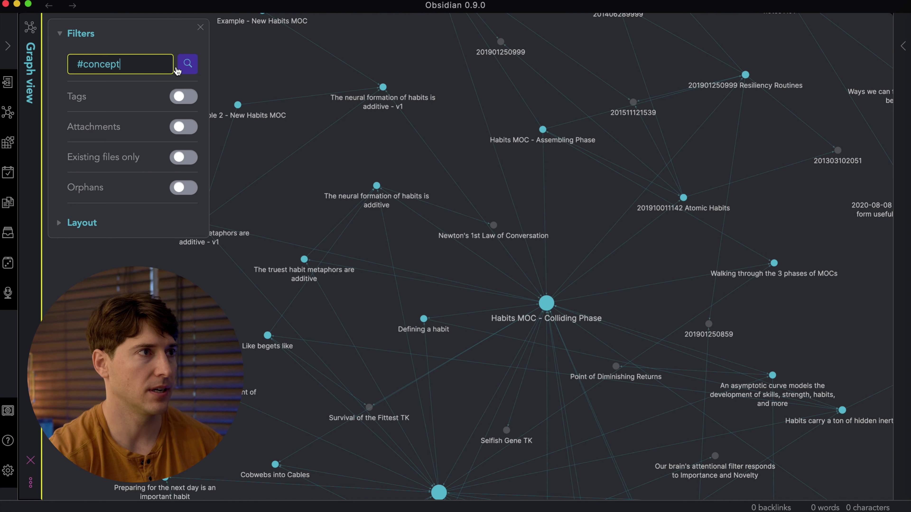
left_click(187, 64)
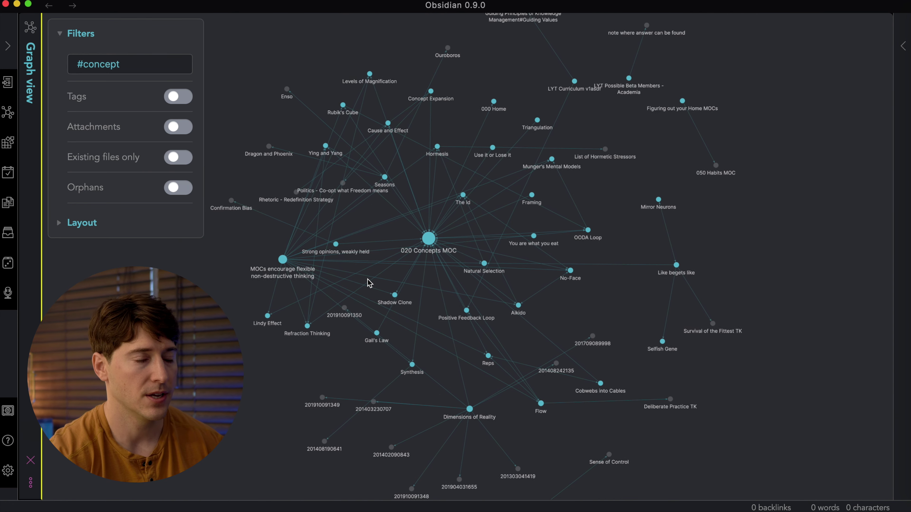
scroll(373, 283, "down", 5)
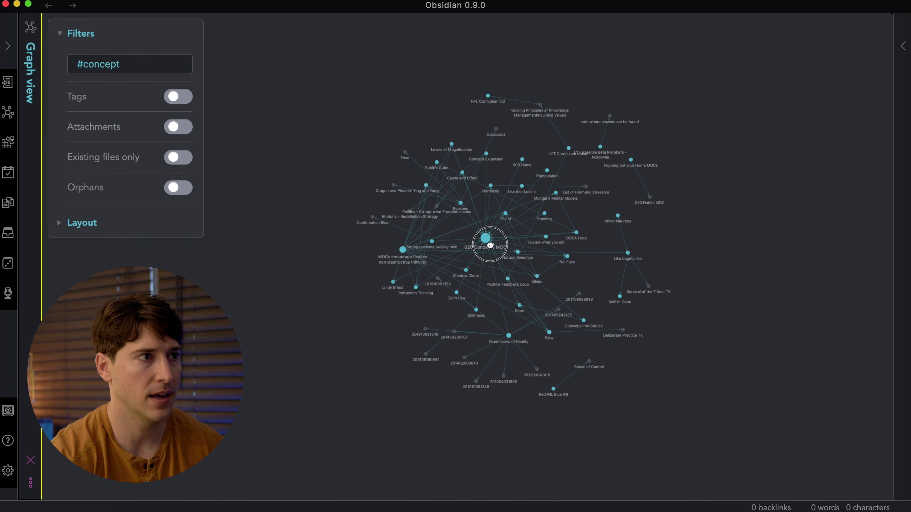
scroll(470, 275, "up", 2)
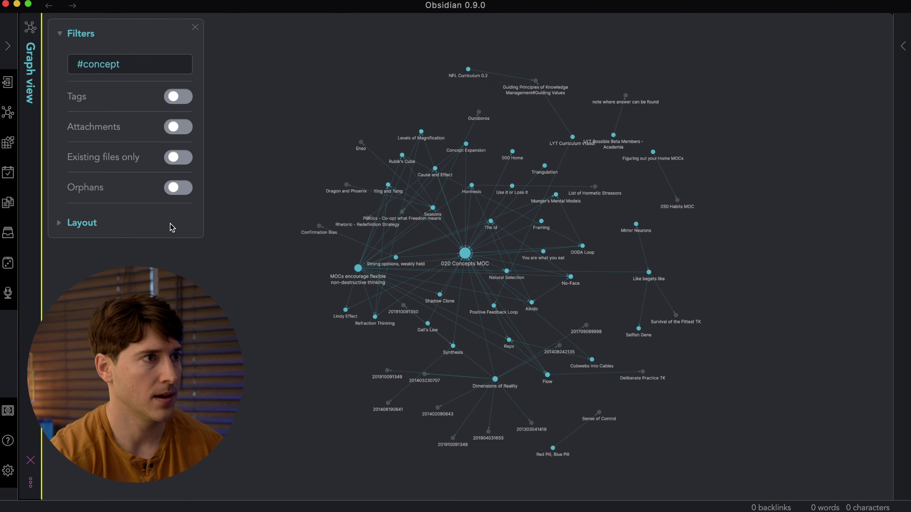
left_click(181, 165)
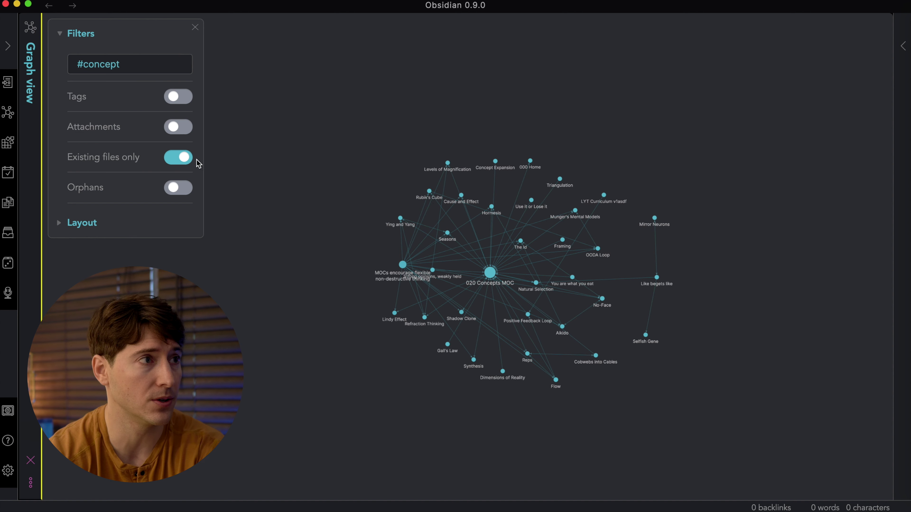
left_click(185, 163)
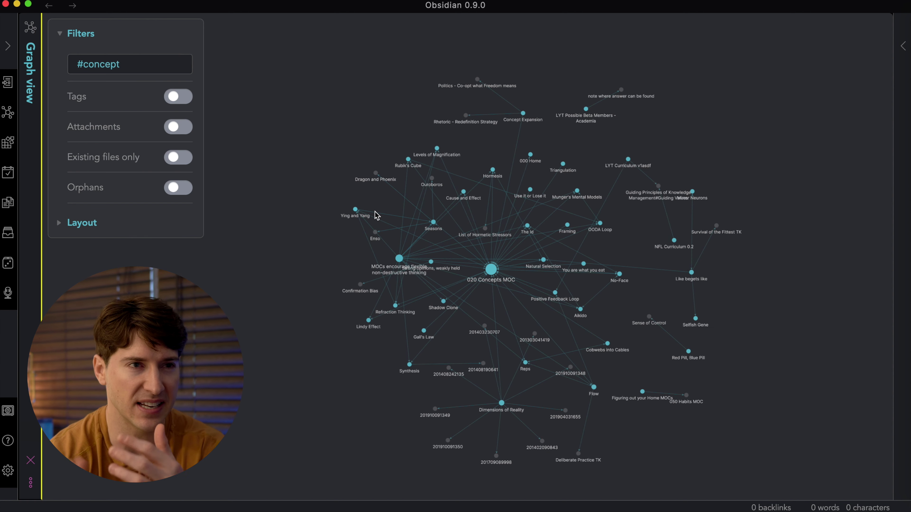
Enlarge the interface to inspect Seasons and Ying and Yang closely, then restore normal size.
key("super+equal")
key("super+equal")
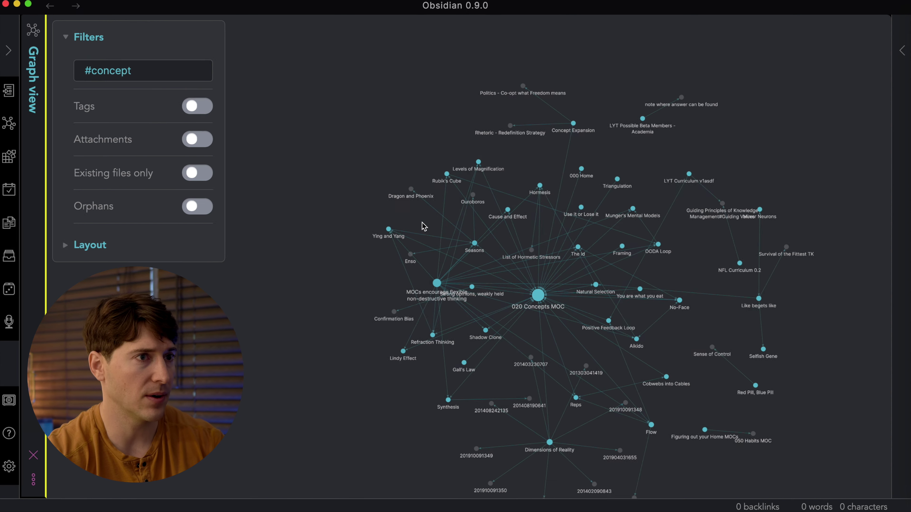
scroll(448, 240, "up", 4)
left_click_drag(449, 239, 738, 362)
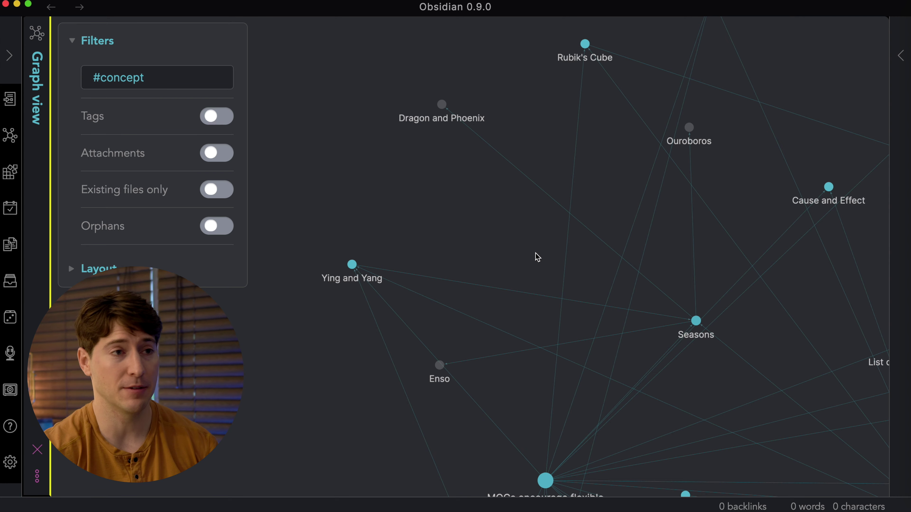
scroll(531, 266, "down", 5)
scroll(527, 280, "up", 3)
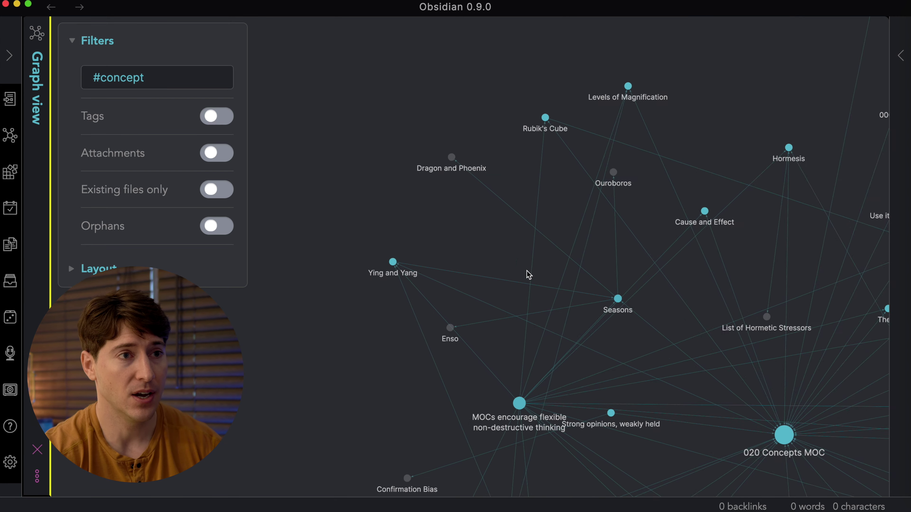
scroll(480, 244, "down", 5)
scroll(574, 284, "up", 5)
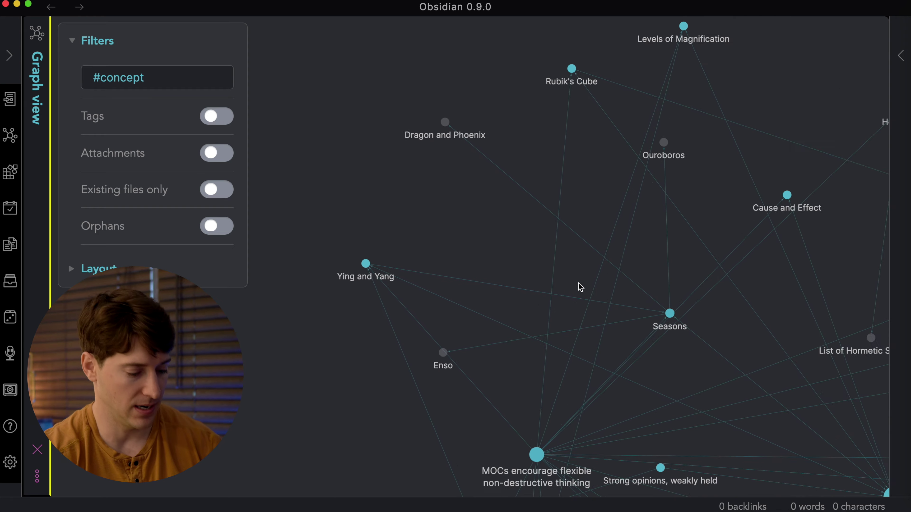
key("super+minus")
key("super+minus")
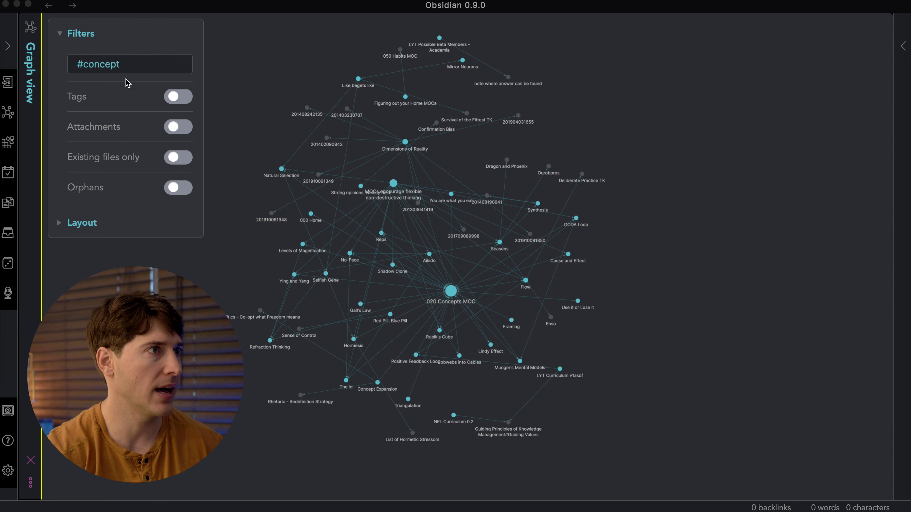
left_click(115, 70)
Filter the graph by #develop and compare it with Existing files only on and off.
type("#develop")
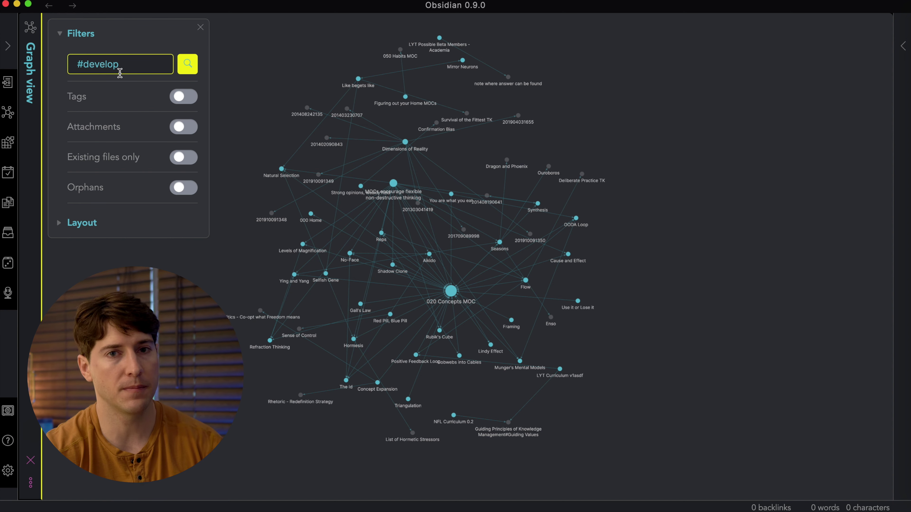
left_click(187, 70)
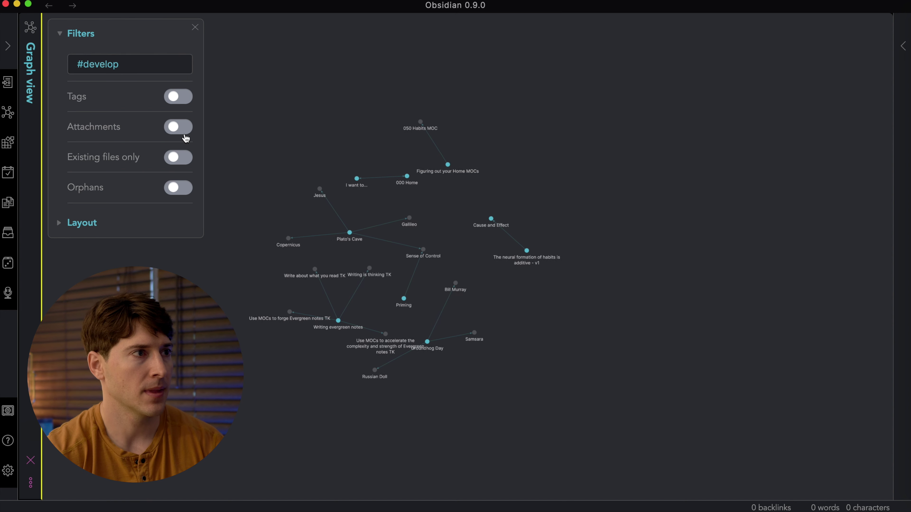
left_click(183, 160)
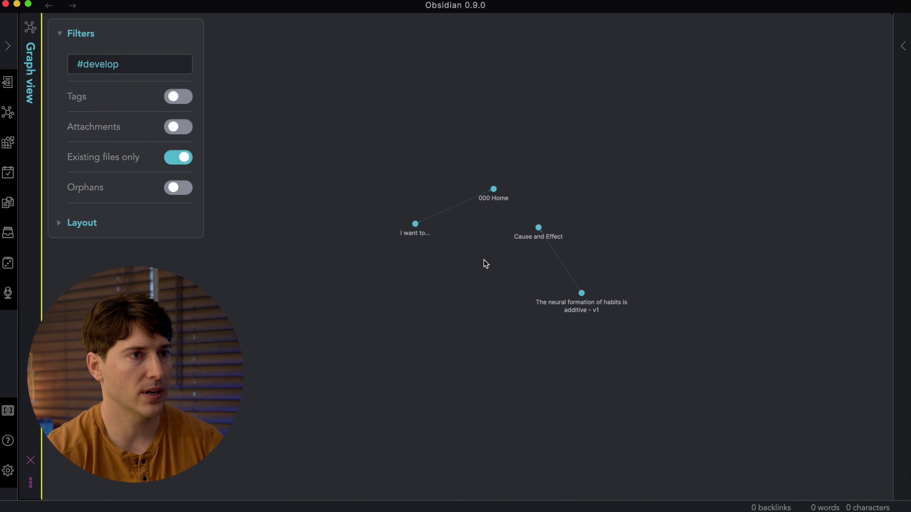
left_click(178, 161)
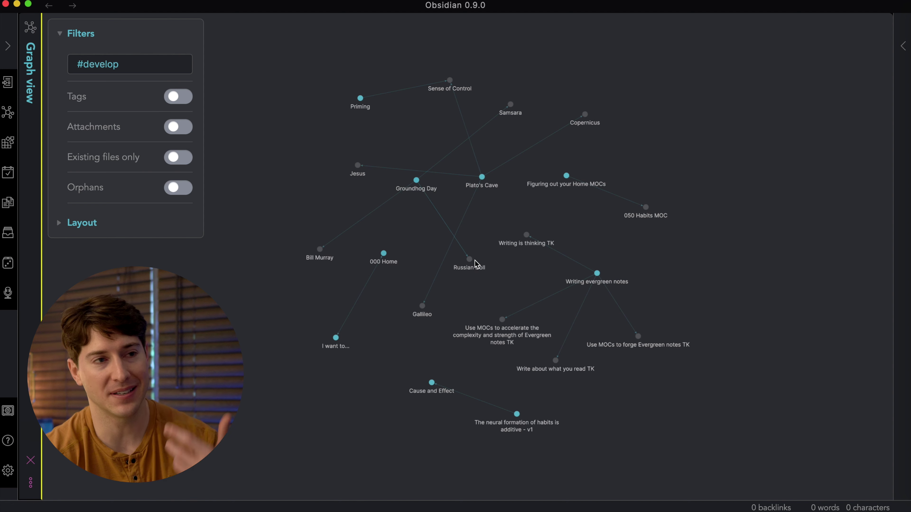
Turn Existing files only on, leaving four notes such as 000 Home and Cause and Effect.
scroll(475, 261, "up", 3)
scroll(471, 269, "up", 2)
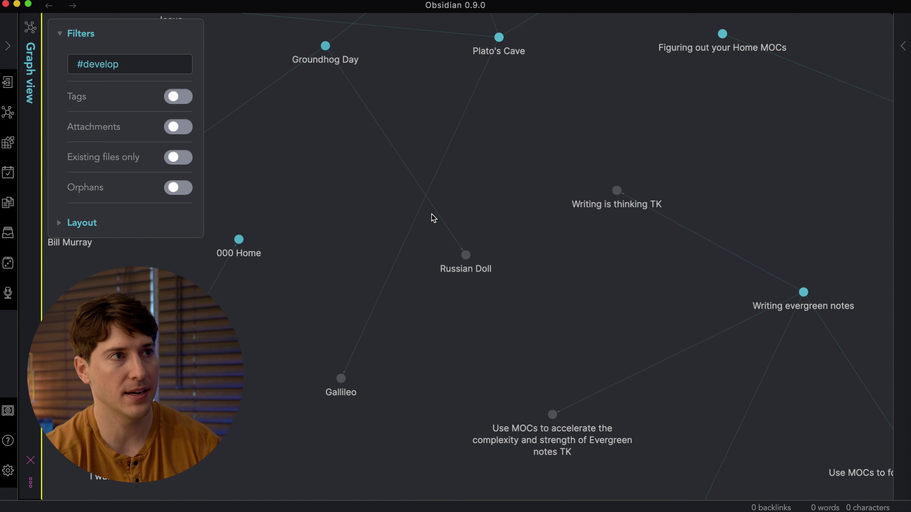
scroll(431, 218, "down", 4)
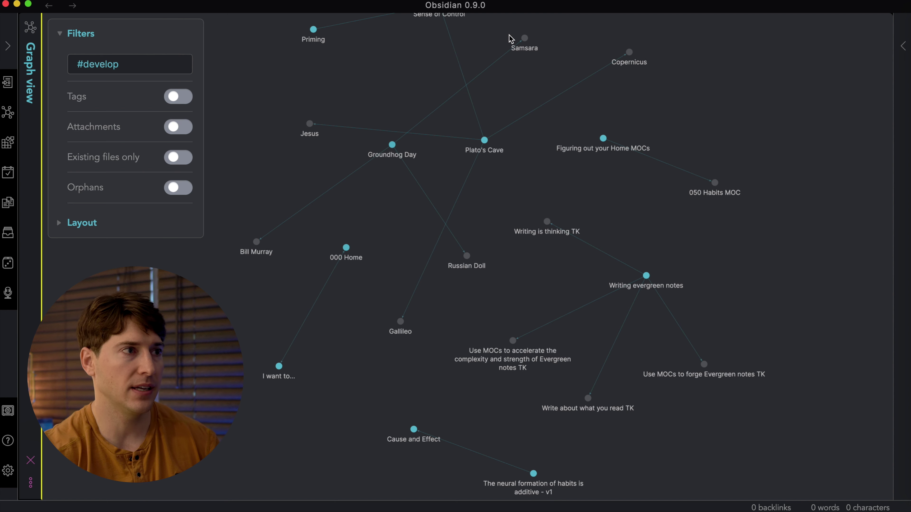
mouse_move(116, 161)
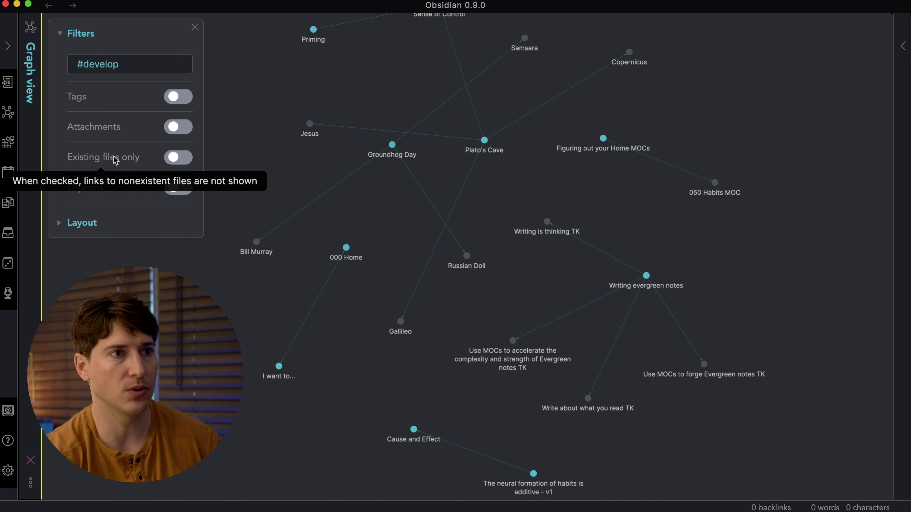
left_click(178, 157)
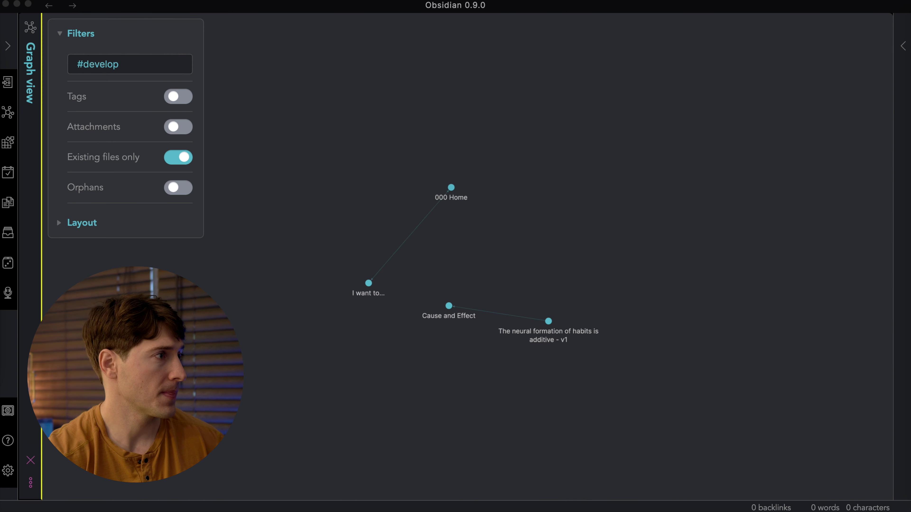
left_click(106, 67)
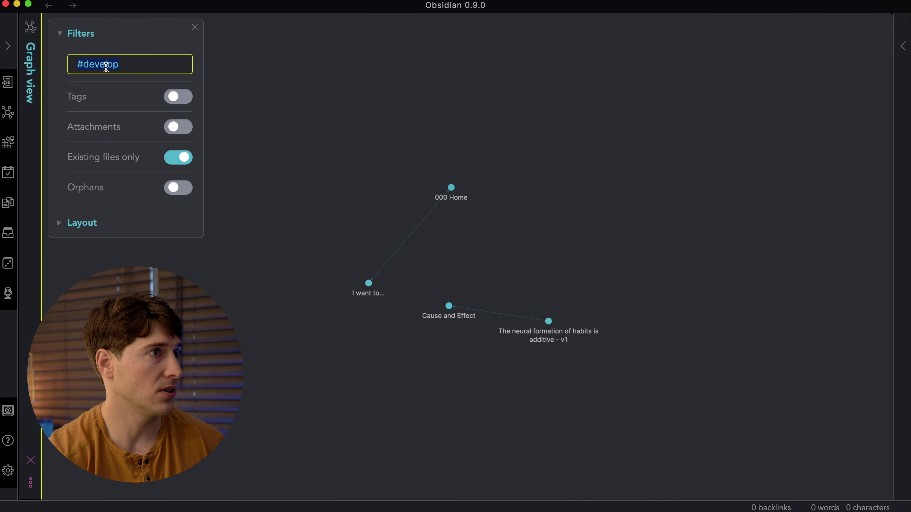
Filter by #boat, toggle Existing files only off and on, and include orphan notes.
type("#boat")
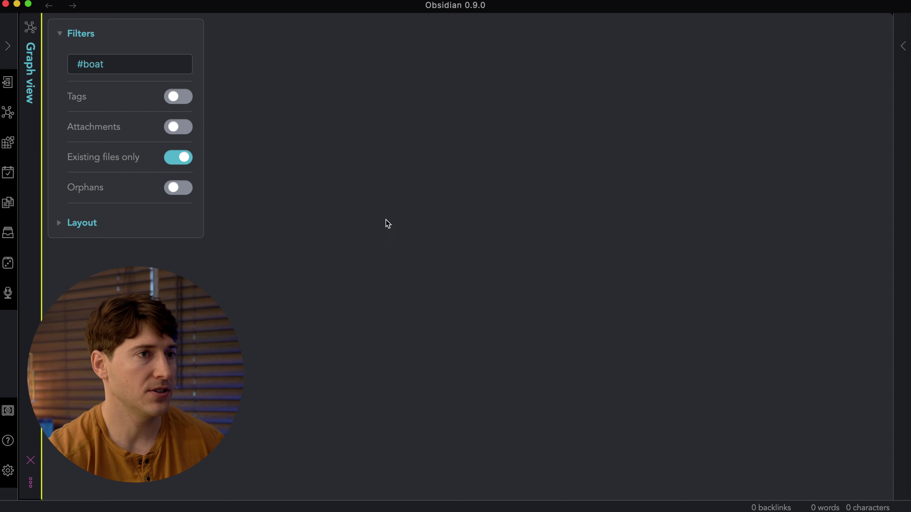
left_click(176, 156)
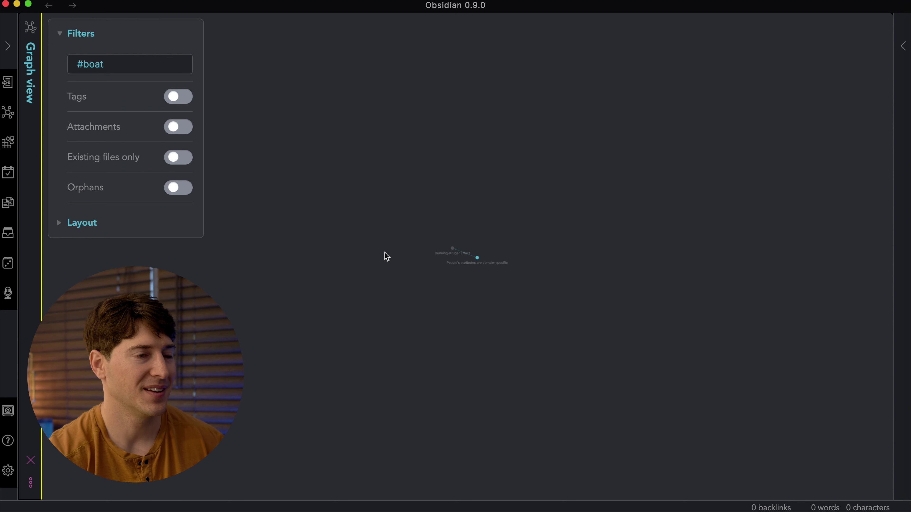
scroll(453, 272, "up", 5)
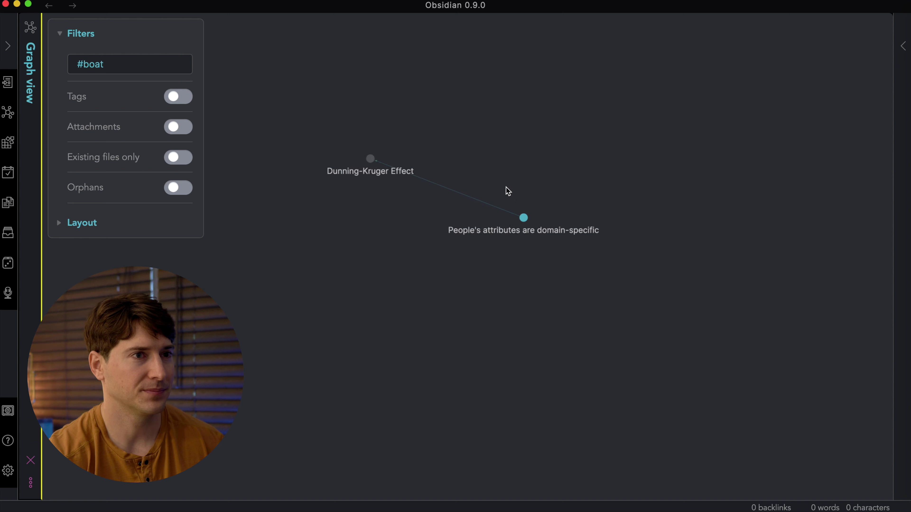
left_click_drag(480, 174, 529, 228)
scroll(527, 229, "down", 2)
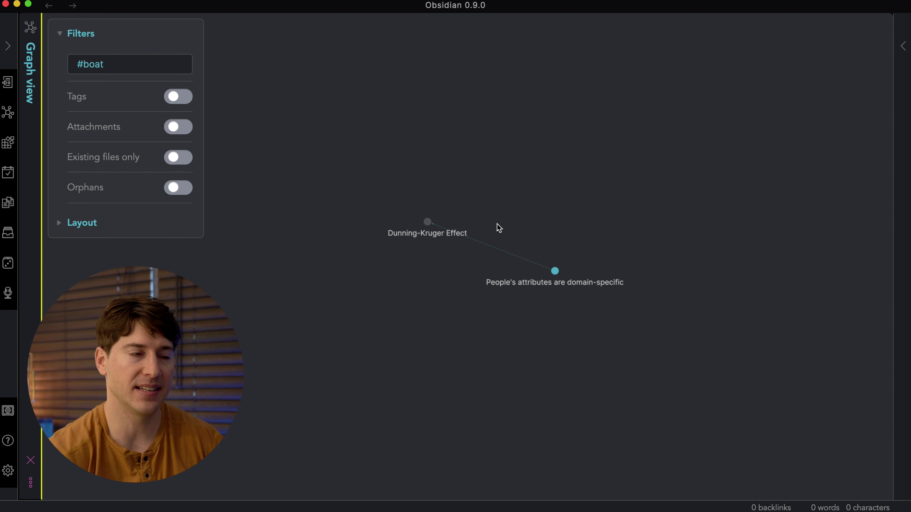
left_click(185, 158)
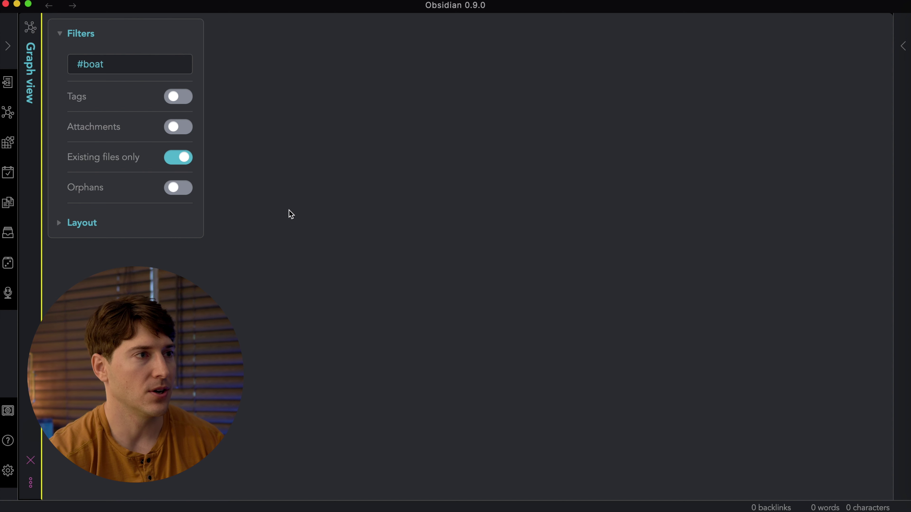
left_click(173, 161)
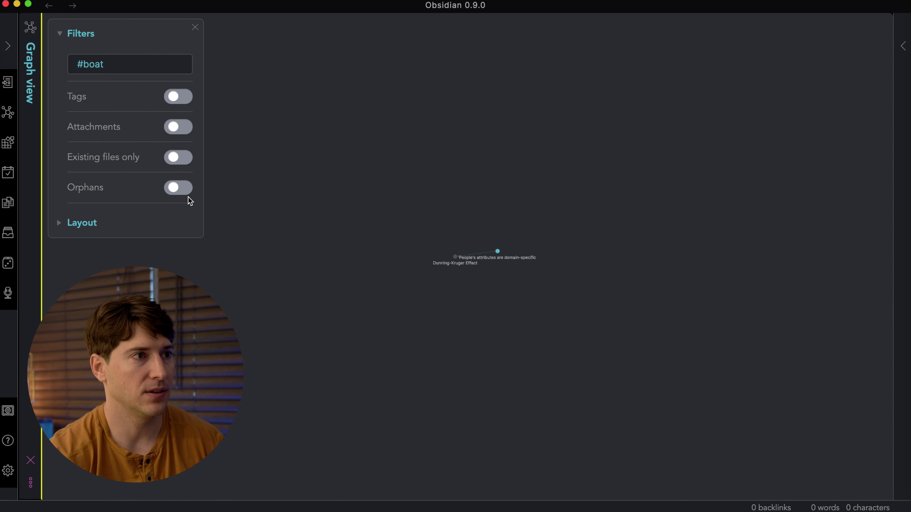
left_click(180, 188)
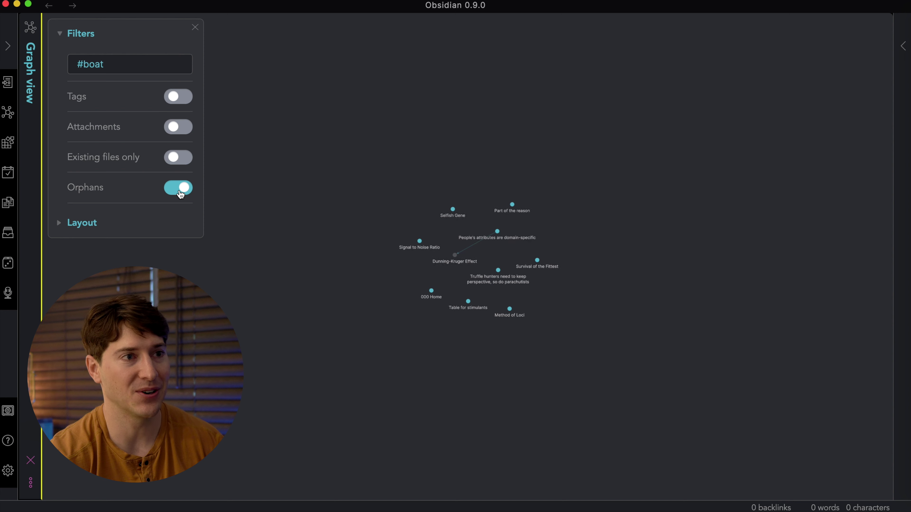
left_click_drag(425, 250, 505, 329)
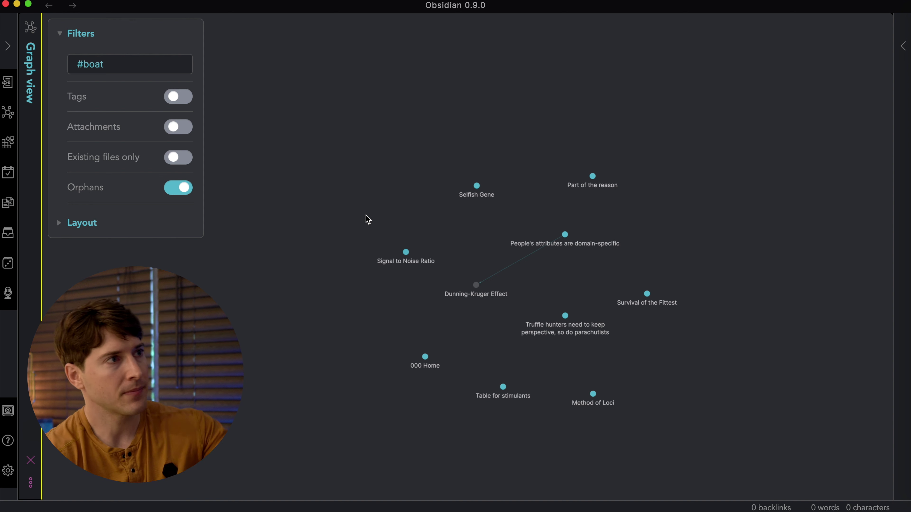
Clear the #boat search filter and apply the empty filter to show the whole vault.
left_click(97, 70)
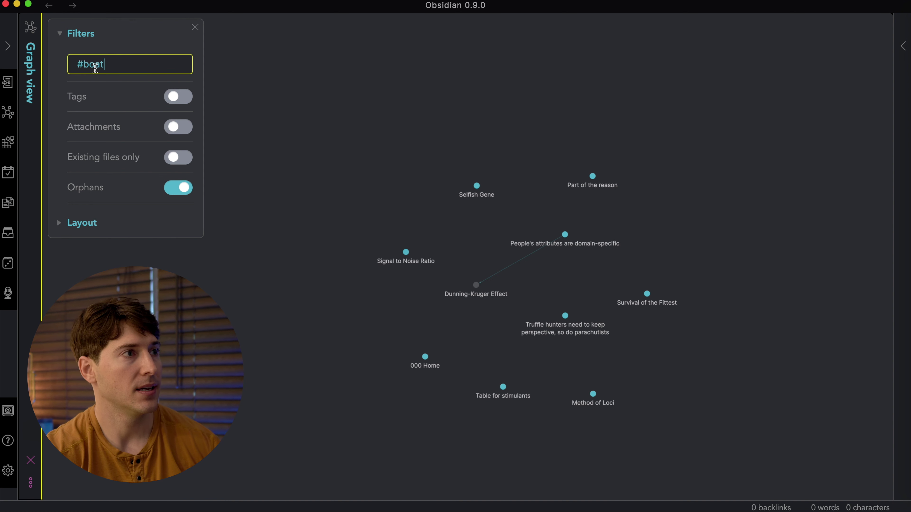
double_click(90, 64)
left_click(119, 65)
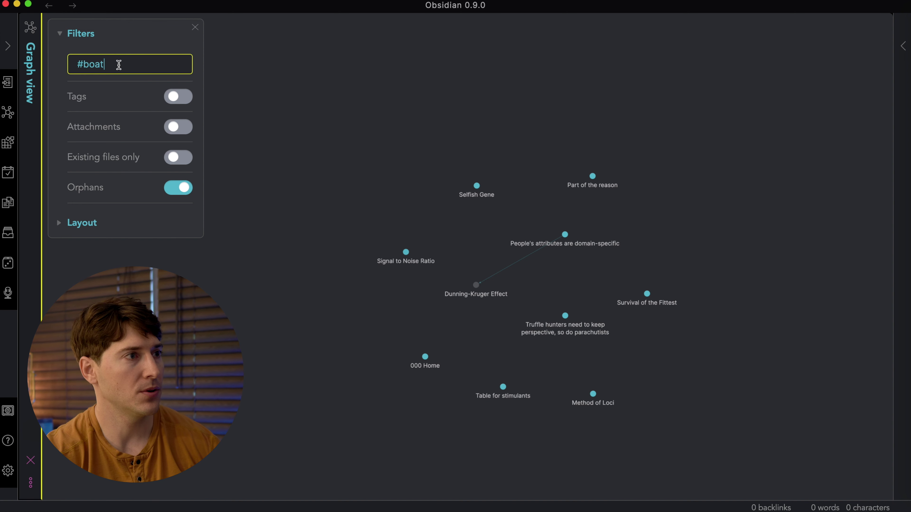
left_click(183, 188)
left_click(183, 187)
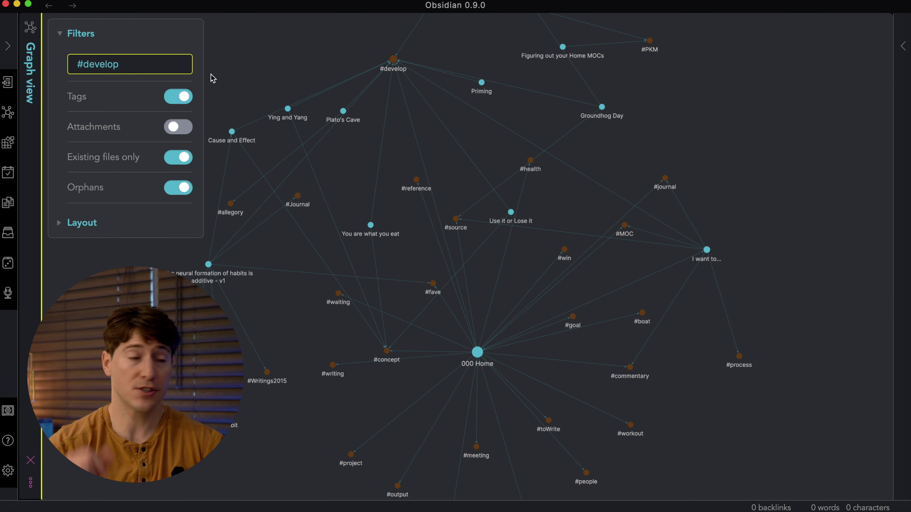
key("super+a")
key("BackSpace")
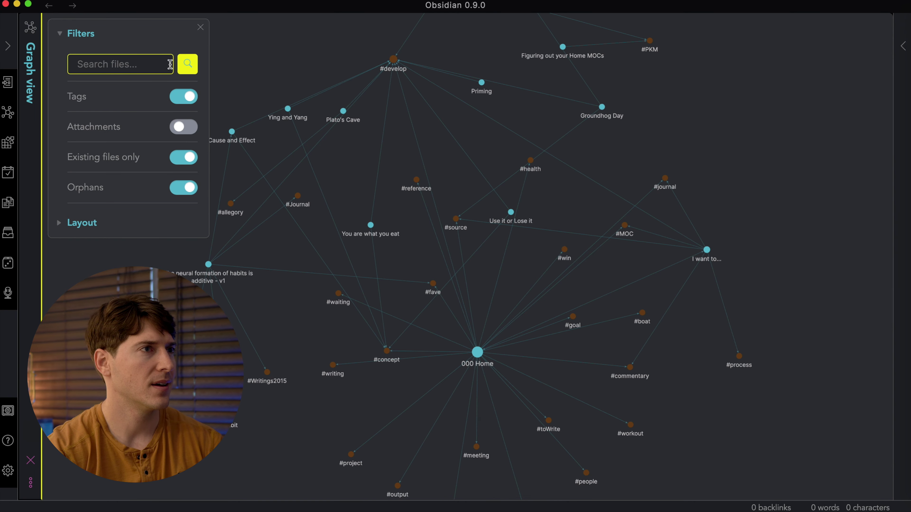
left_click(188, 64)
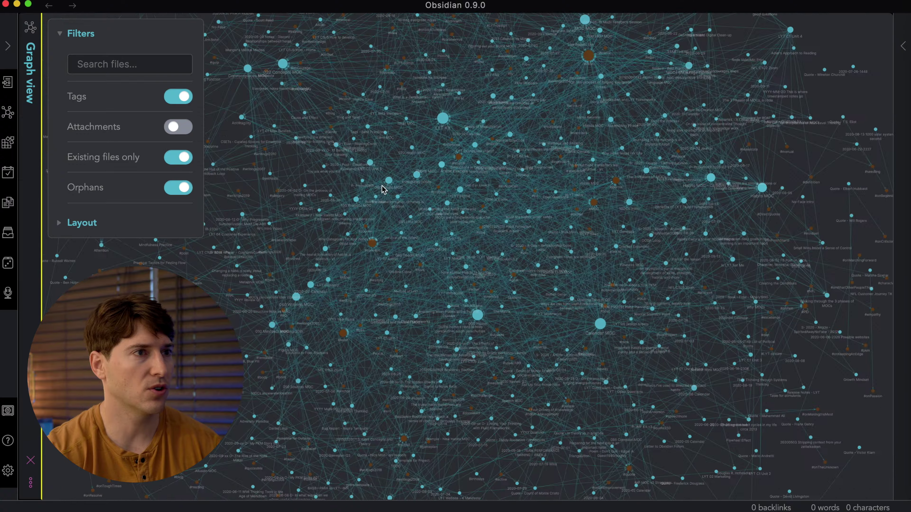
Switch off Tags and Orphans and pan across the full graph of linked notes.
left_click(178, 96)
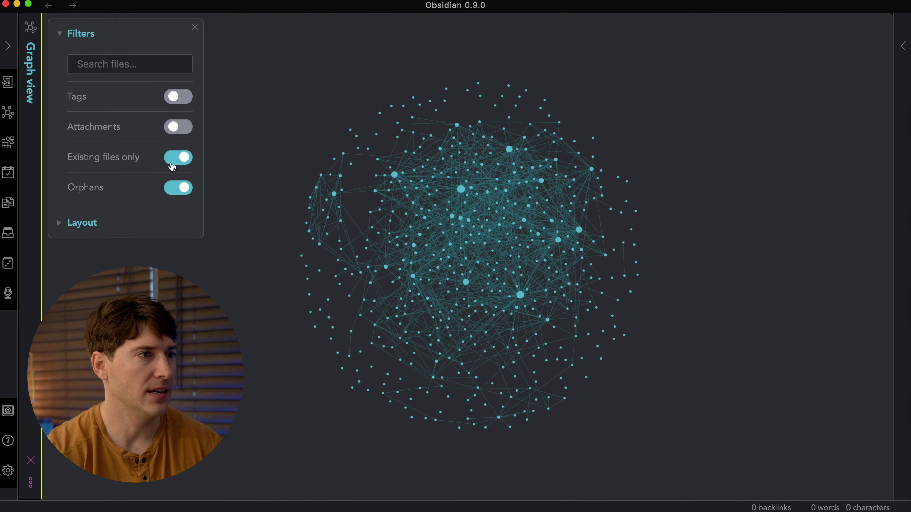
left_click(178, 188)
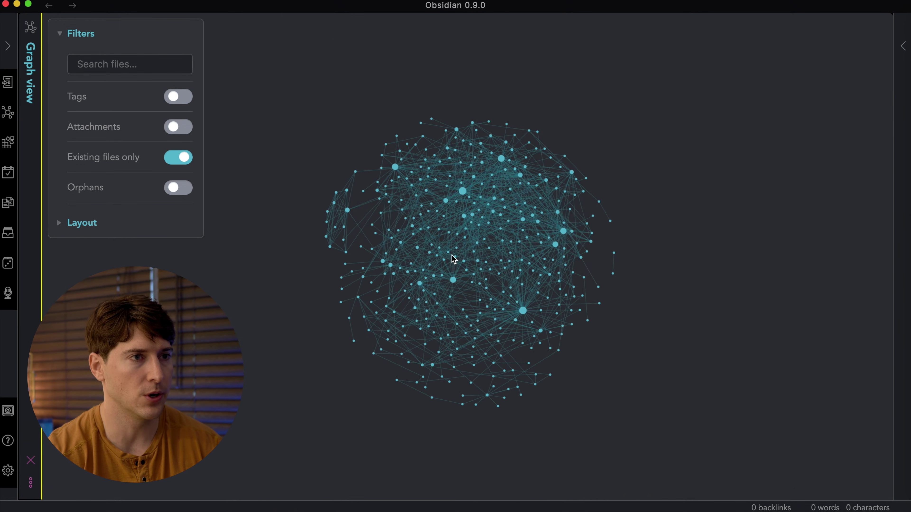
scroll(451, 255, "up", 5)
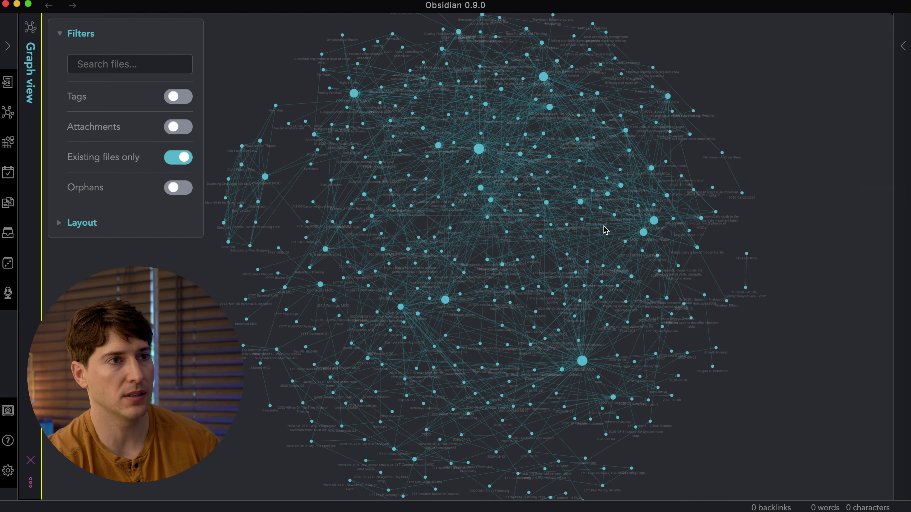
left_click_drag(383, 193, 363, 233)
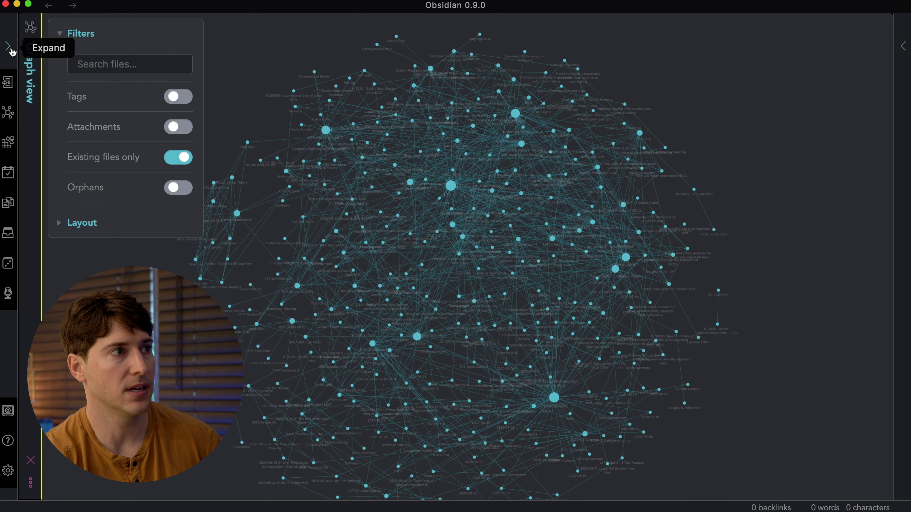
left_click(8, 46)
Collapse and re-expand the zLYT Kit folder in the file explorer to reach _START HERE.
left_click(69, 173)
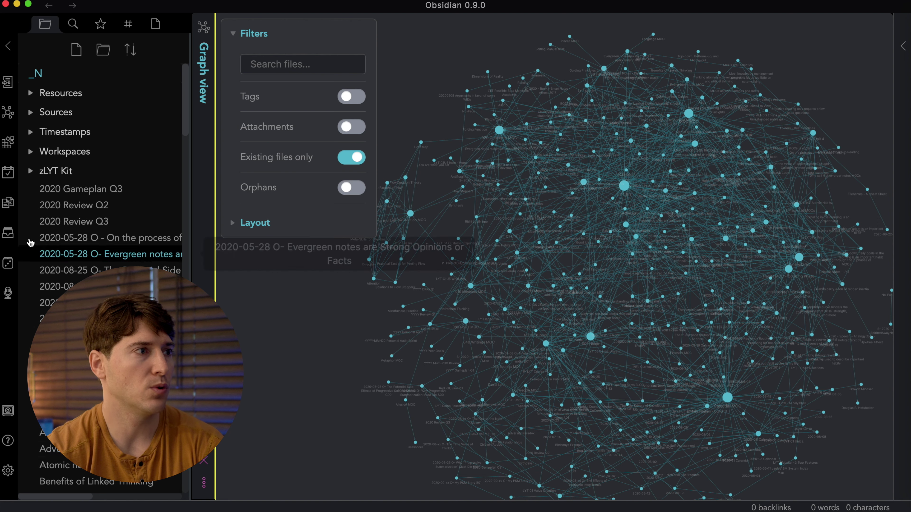
left_click(28, 172)
left_click(79, 266)
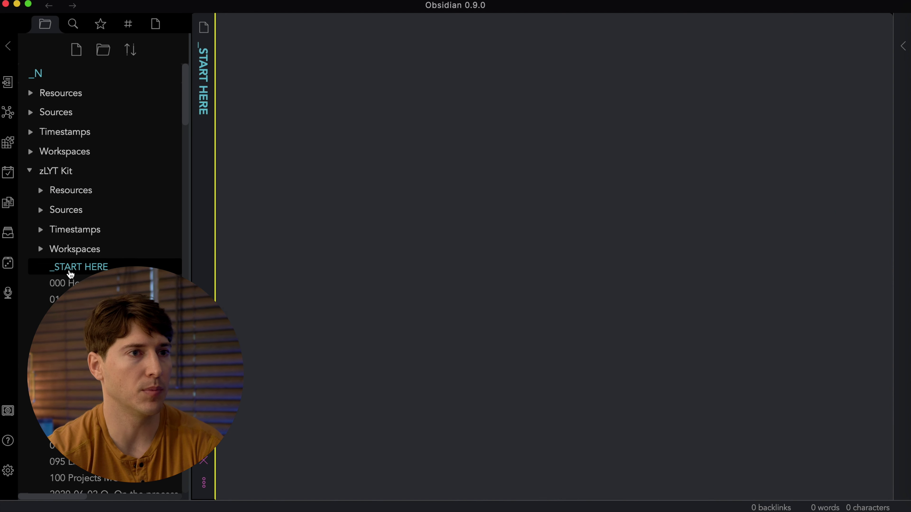